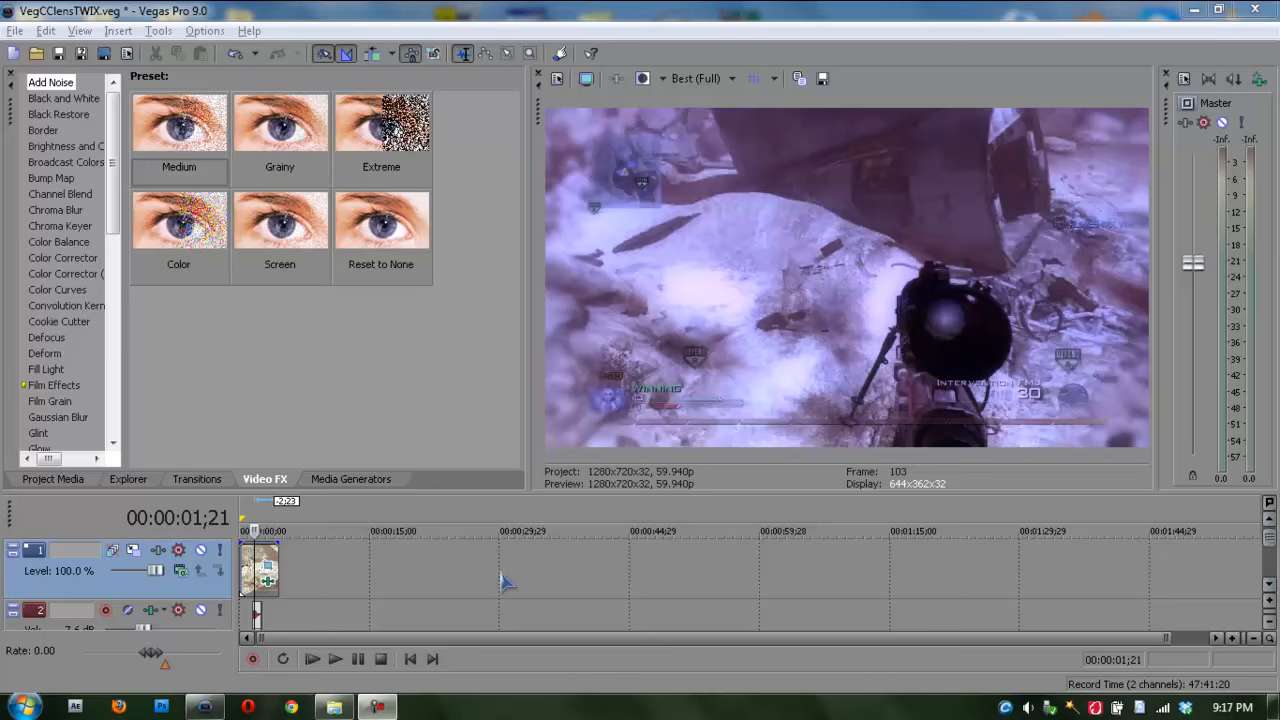
Step: Insert a new empty video track above the gameplay clip's track
right_click(312, 576)
mouse_move(355, 468)
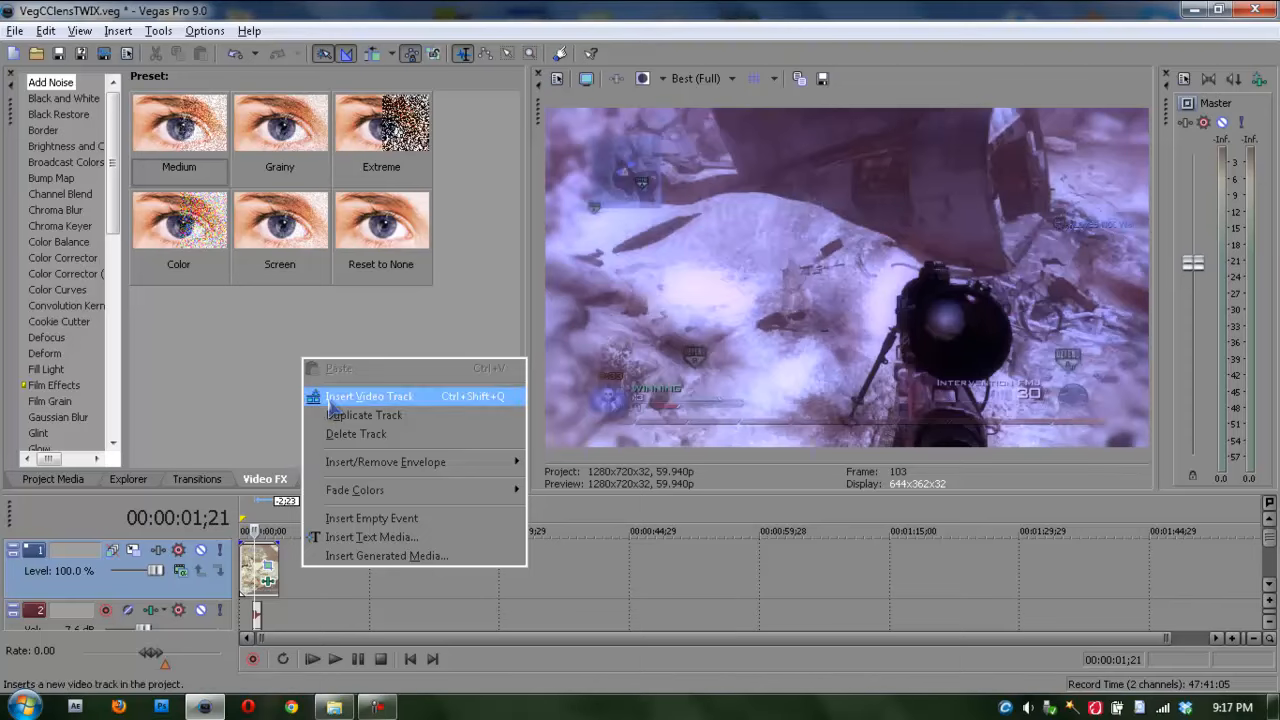
left_click(337, 405)
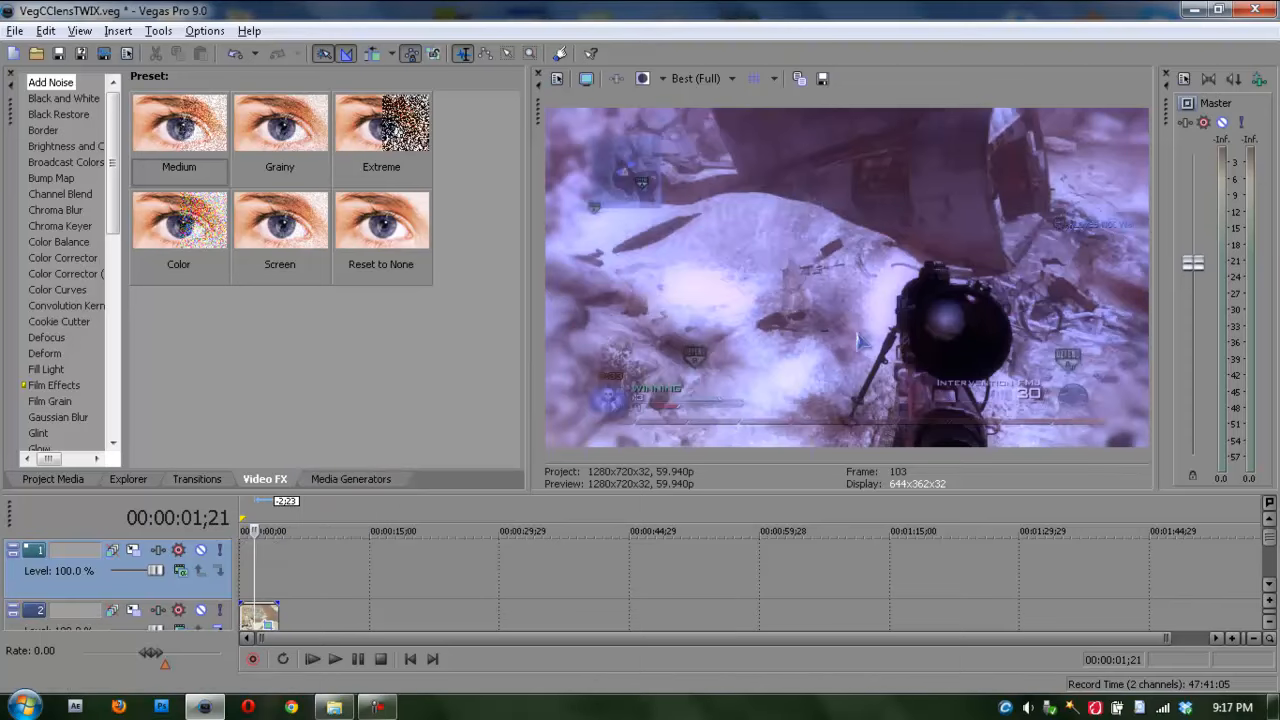
key("Left")
key("Right")
Step: Add the CircleHeightMap color gradient preset to the new track at the playhead and close its generator settings
left_click(330, 480)
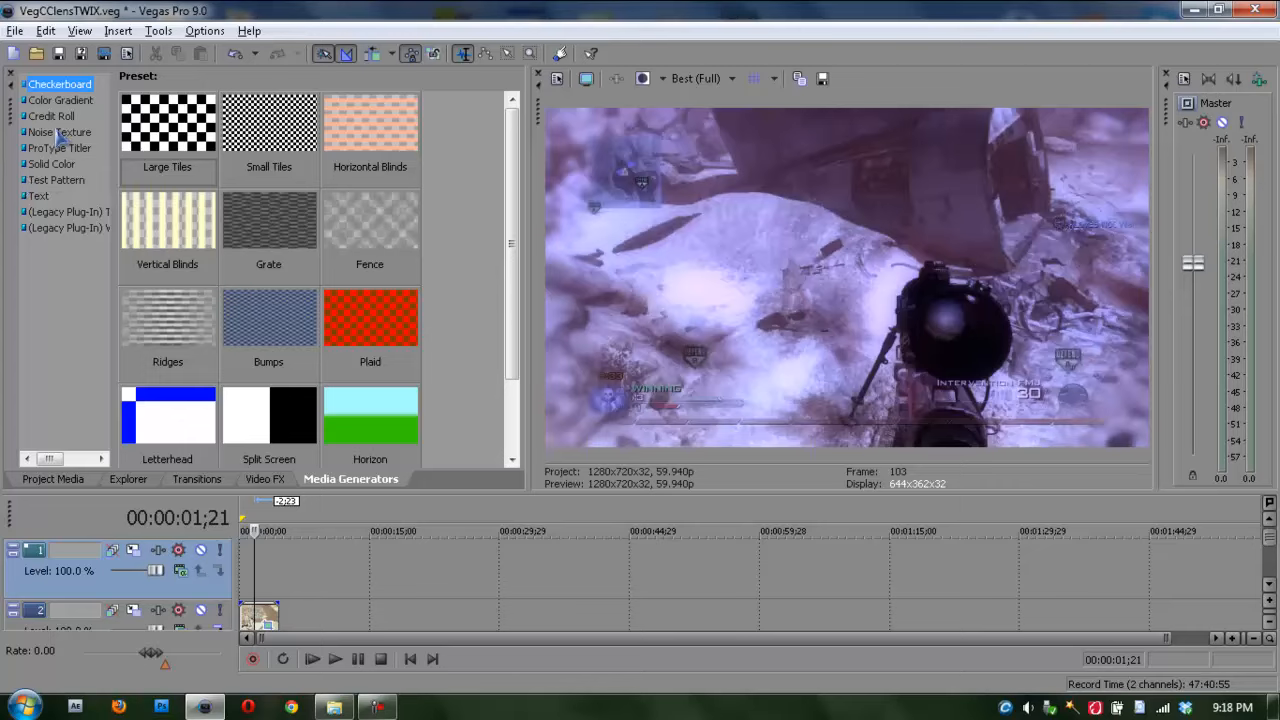
left_click(60, 101)
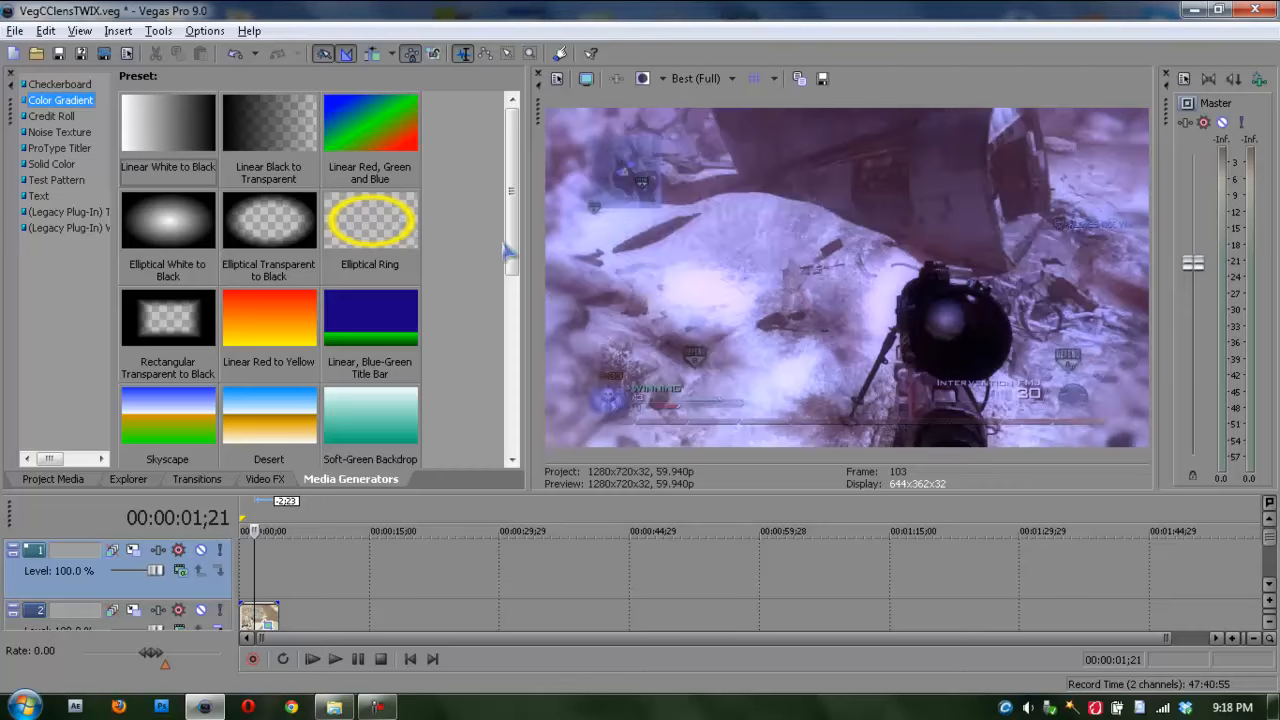
left_click_drag(508, 250, 517, 435)
left_click_drag(195, 360, 266, 585)
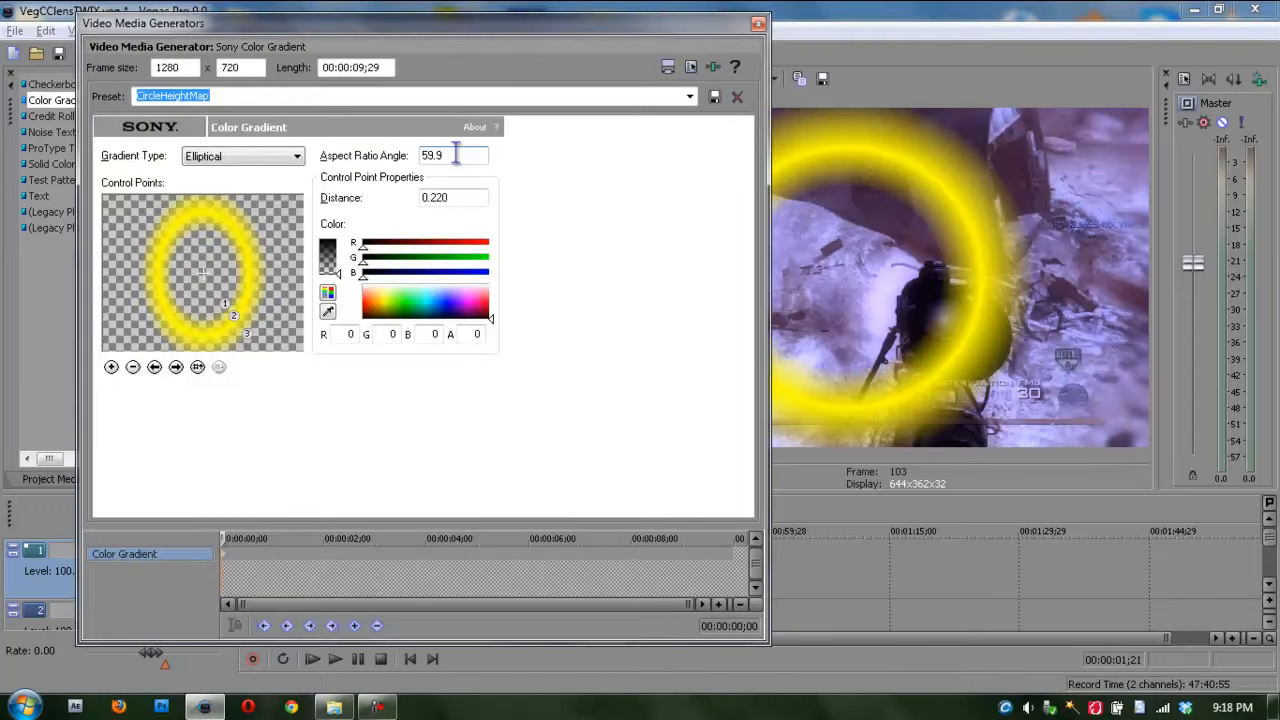
left_click(462, 198)
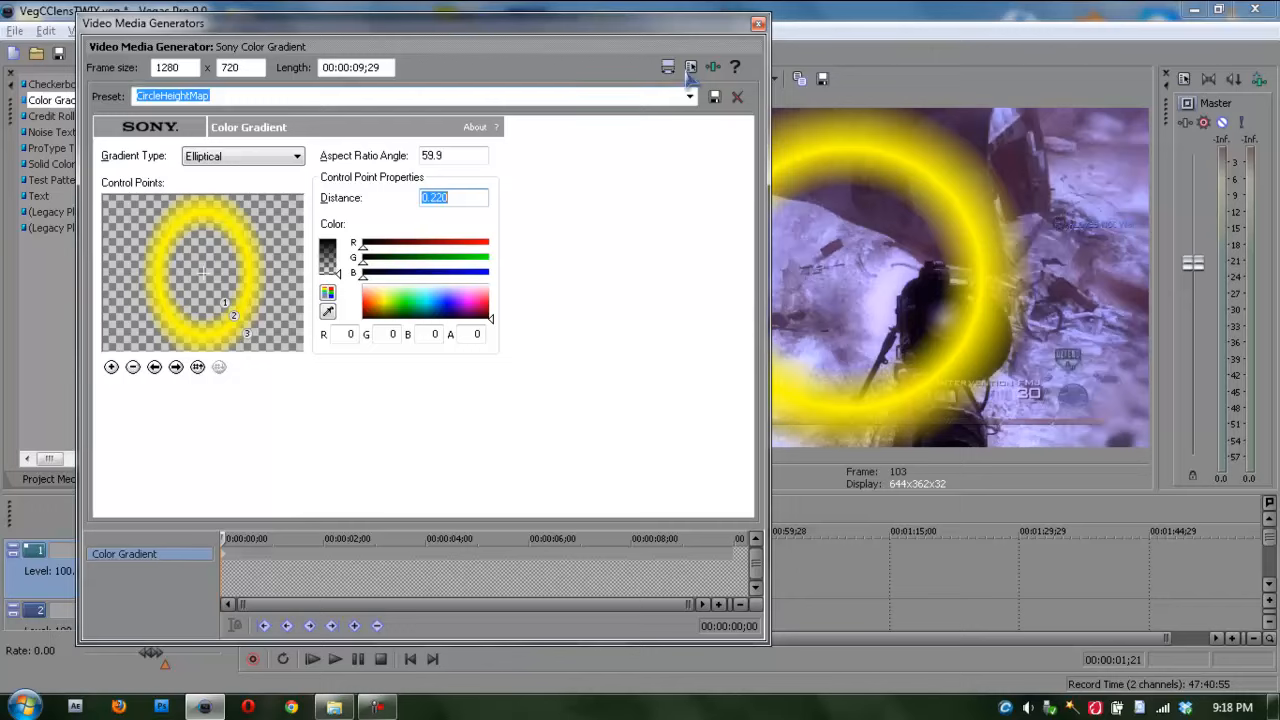
left_click(715, 97)
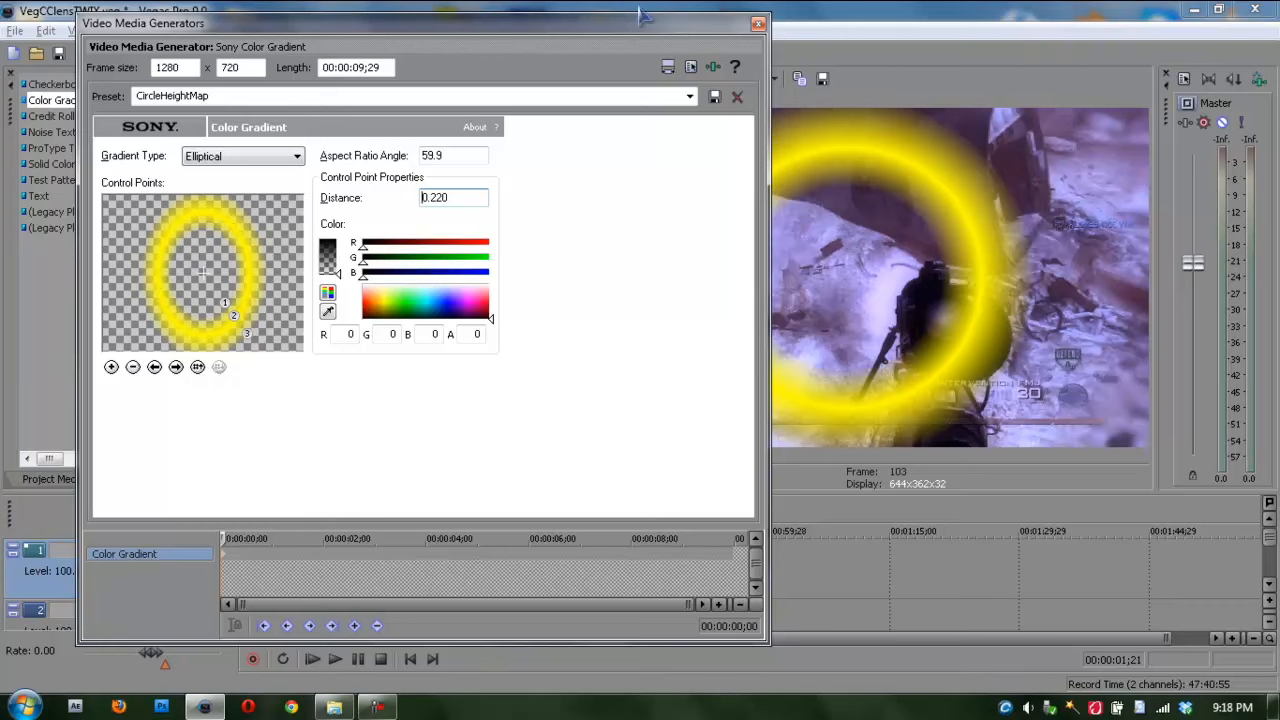
left_click(758, 24)
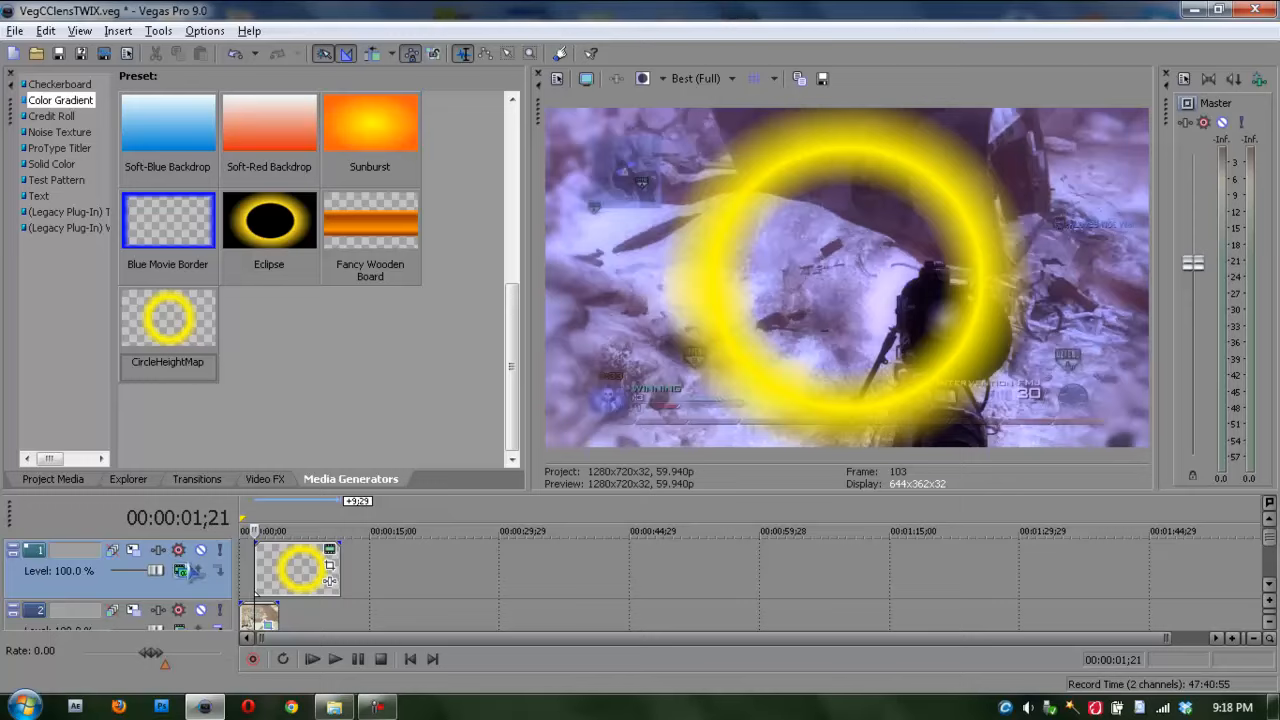
Step: Set track 1's composite mode to Custom using the Sony Height Map plug-in
left_click(180, 572)
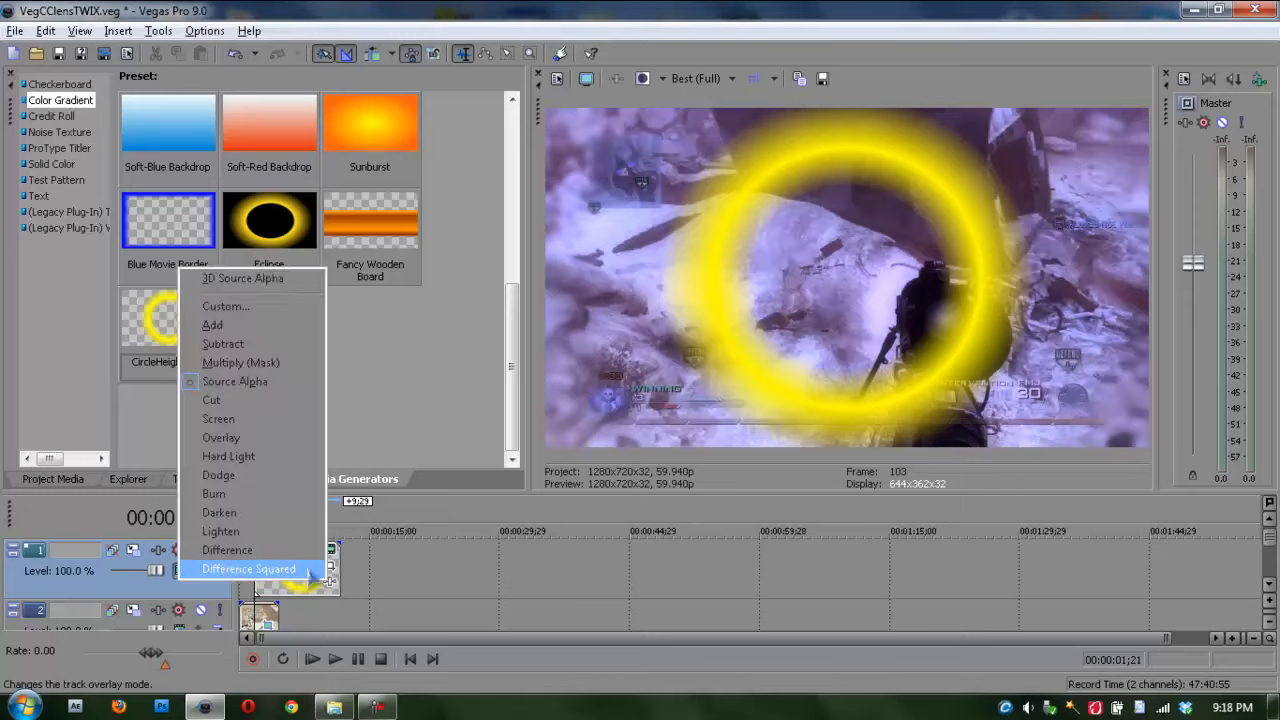
left_click(249, 568)
left_click(255, 580)
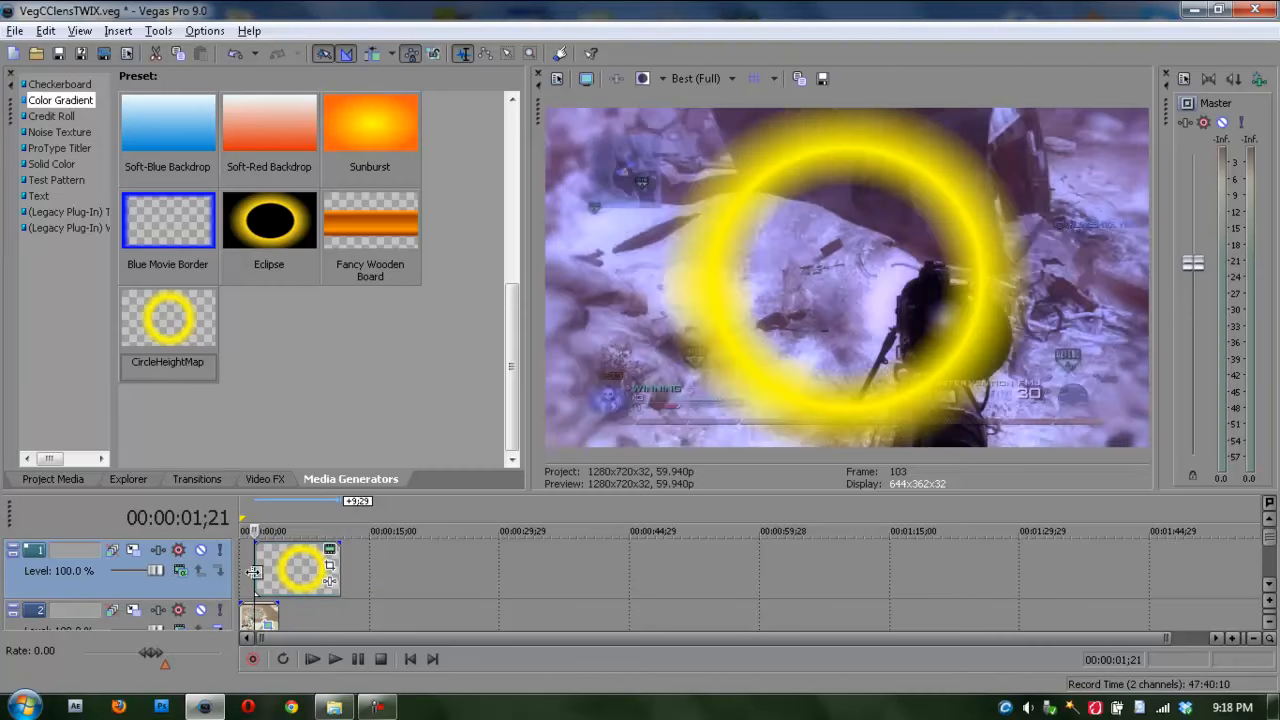
left_click(181, 572)
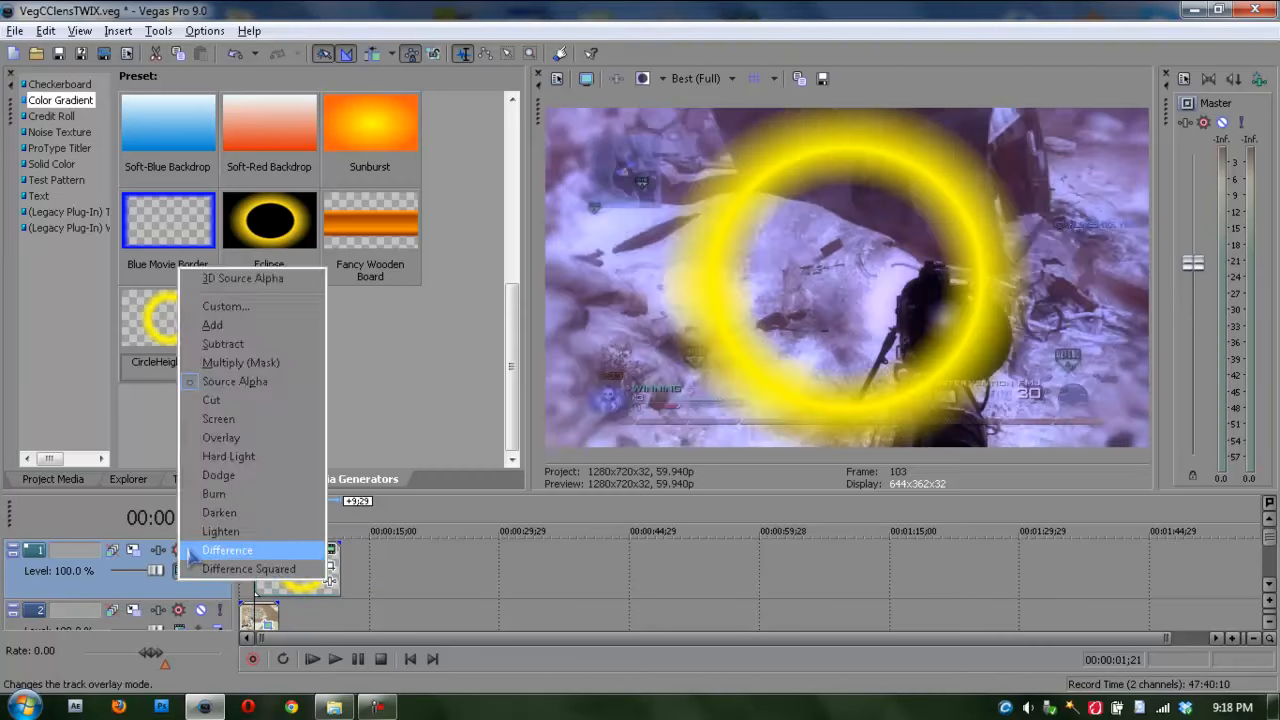
left_click(215, 308)
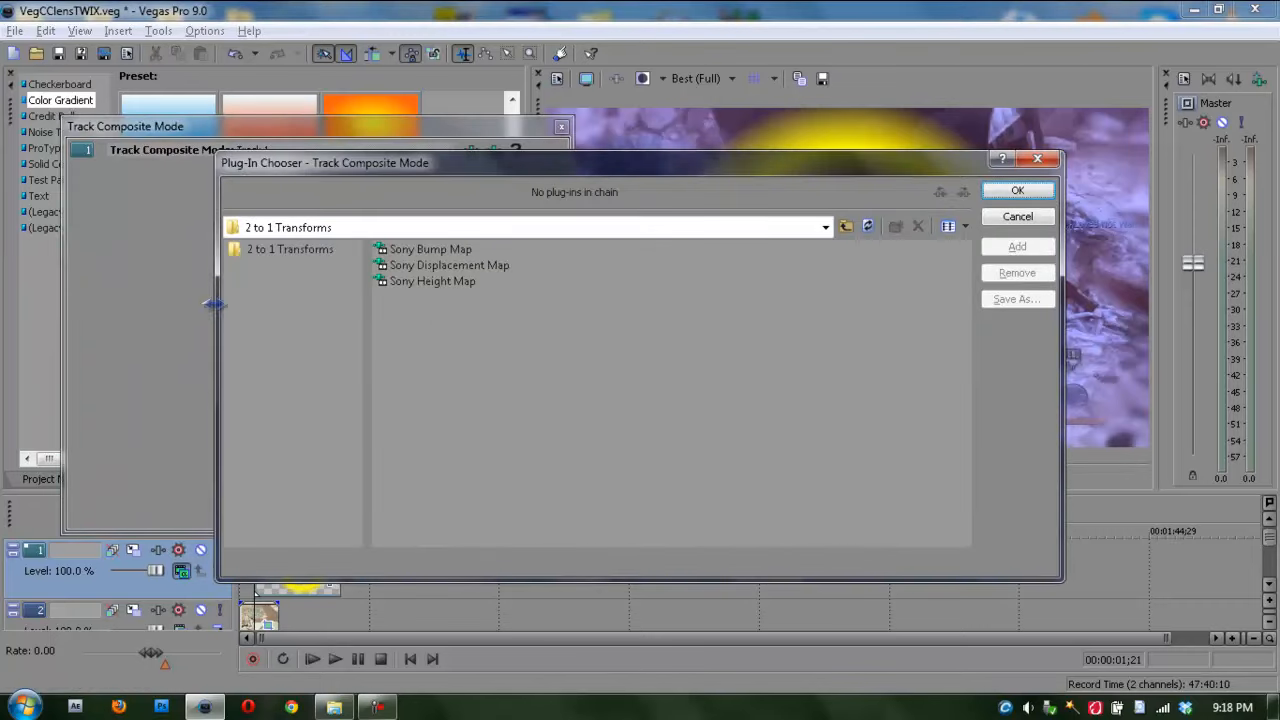
double_click(420, 282)
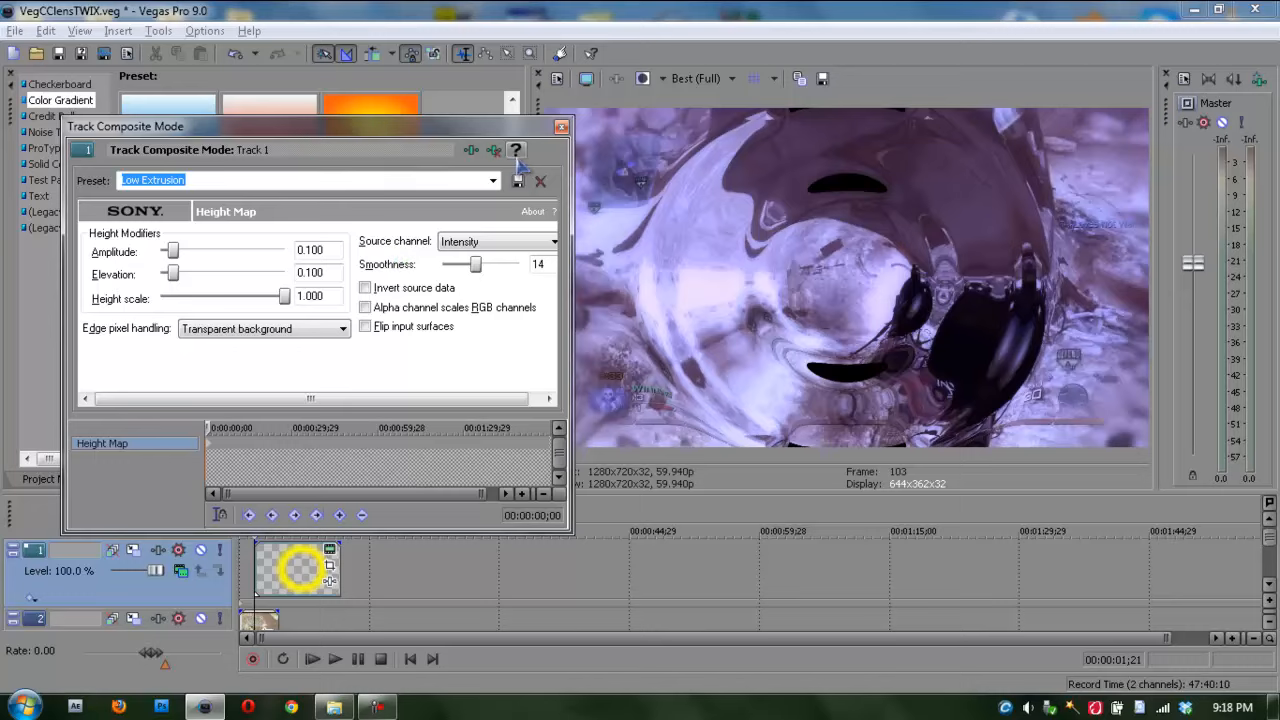
Step: Apply the CC lens preset to track 1's Height Map and widen the dialog to show all its settings
left_click(492, 180)
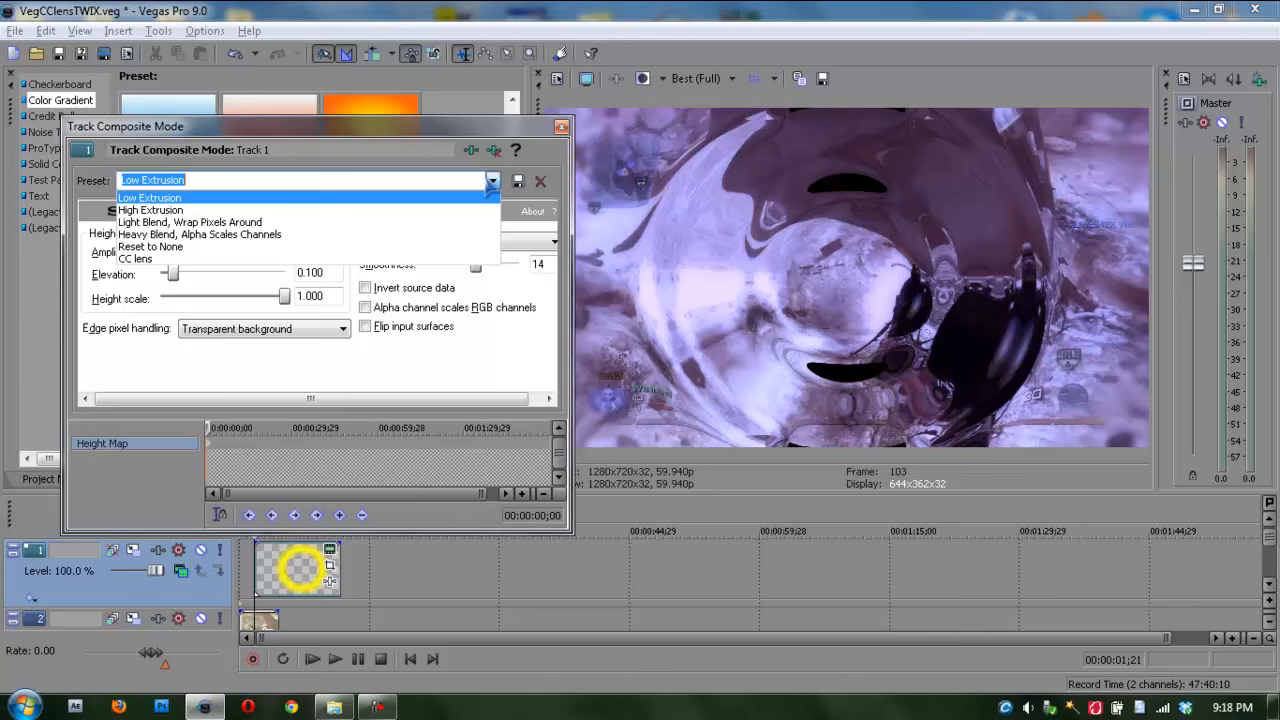
left_click(432, 259)
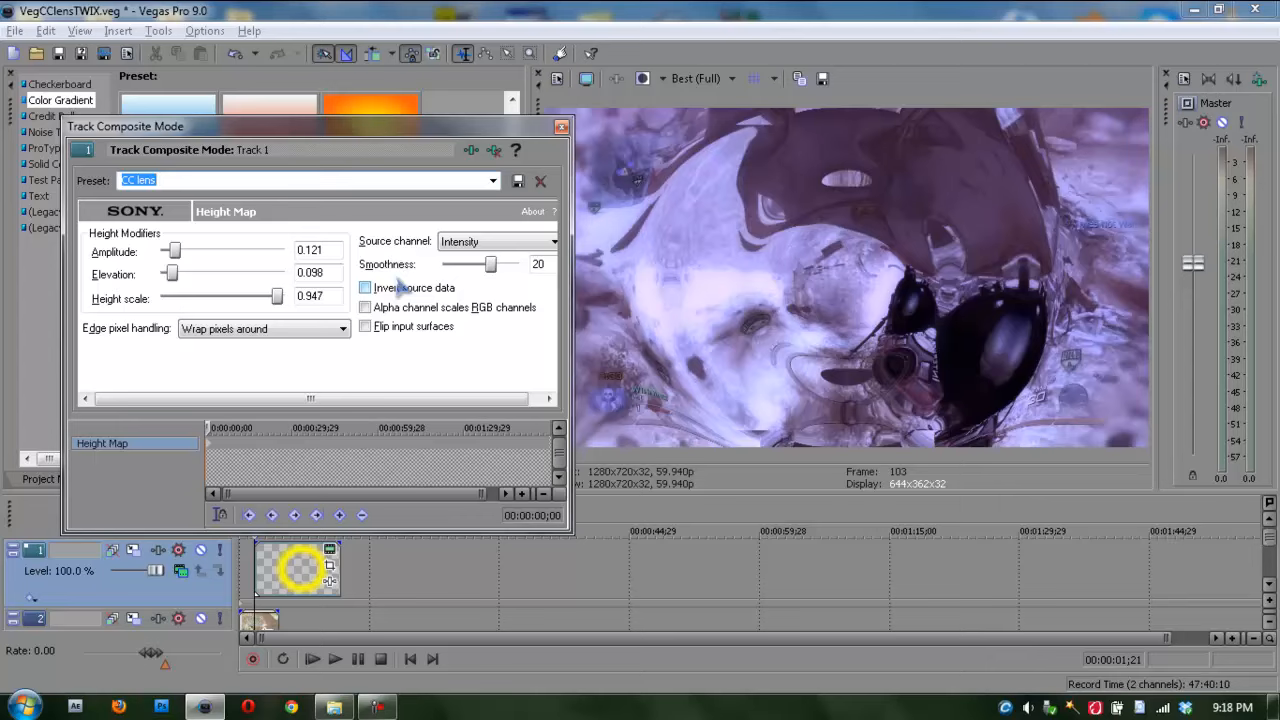
left_click_drag(572, 287, 676, 288)
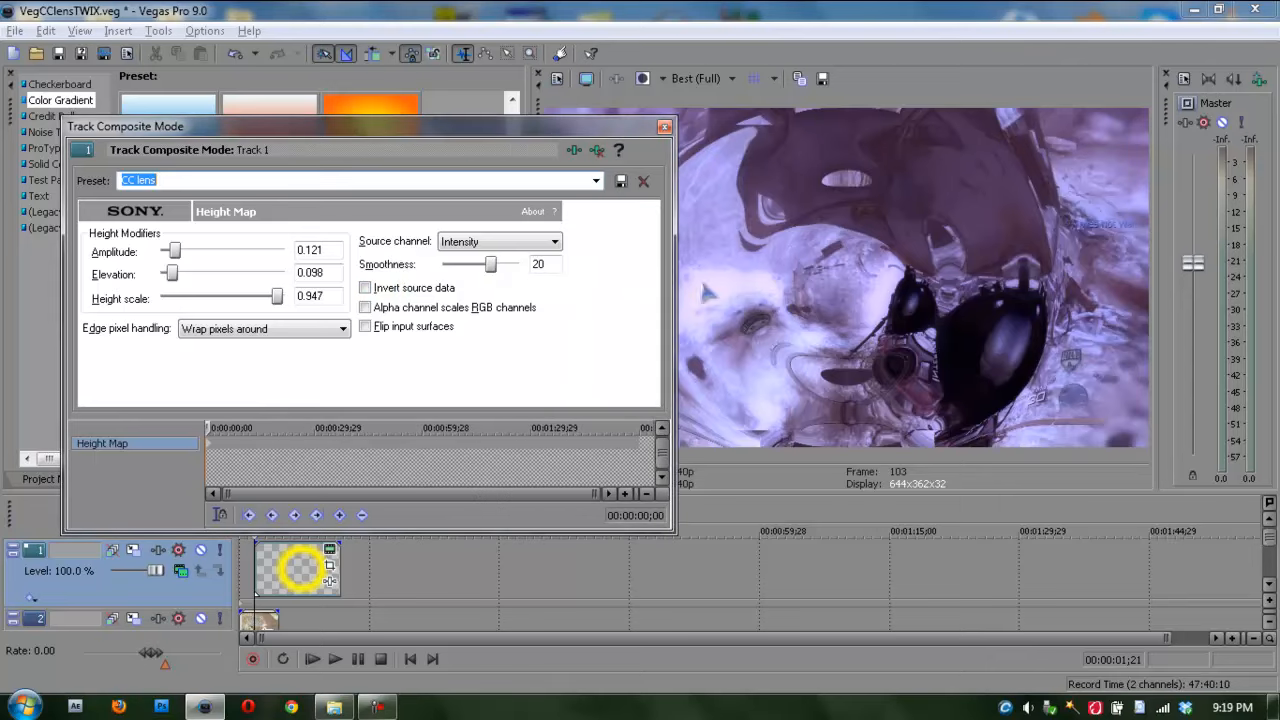
Step: Review the Height Map's smoothness, height scale, elevation, amplitude and edge pixel handling, and close the composite mode settings
left_click(553, 264)
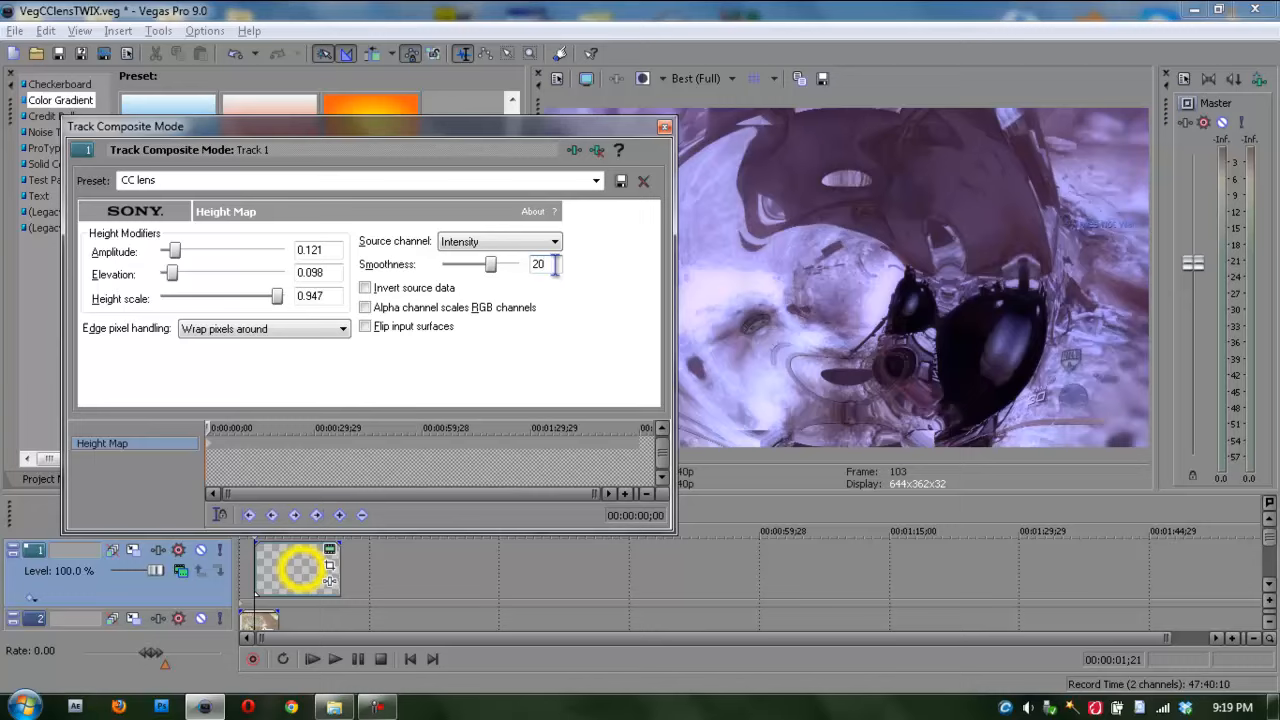
double_click(534, 266)
left_click_drag(333, 295, 288, 310)
left_click(318, 300)
left_click_drag(325, 272, 250, 258)
left_click(324, 275)
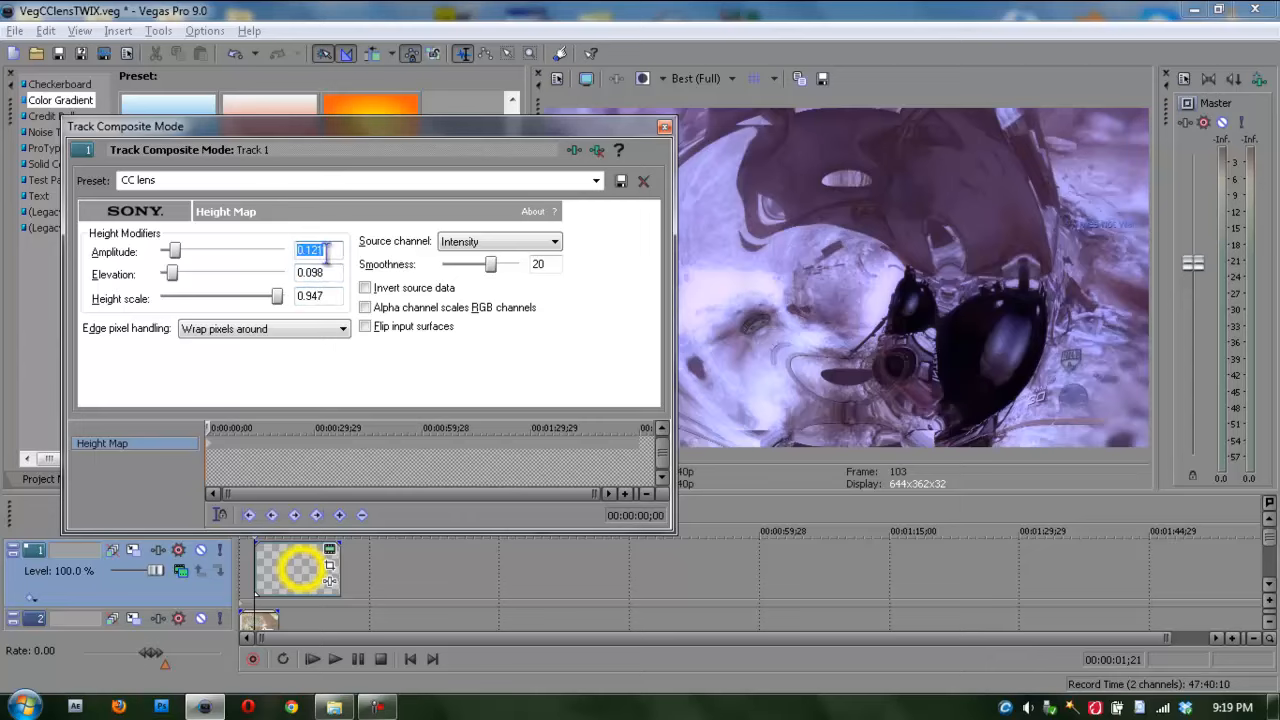
left_click(303, 332)
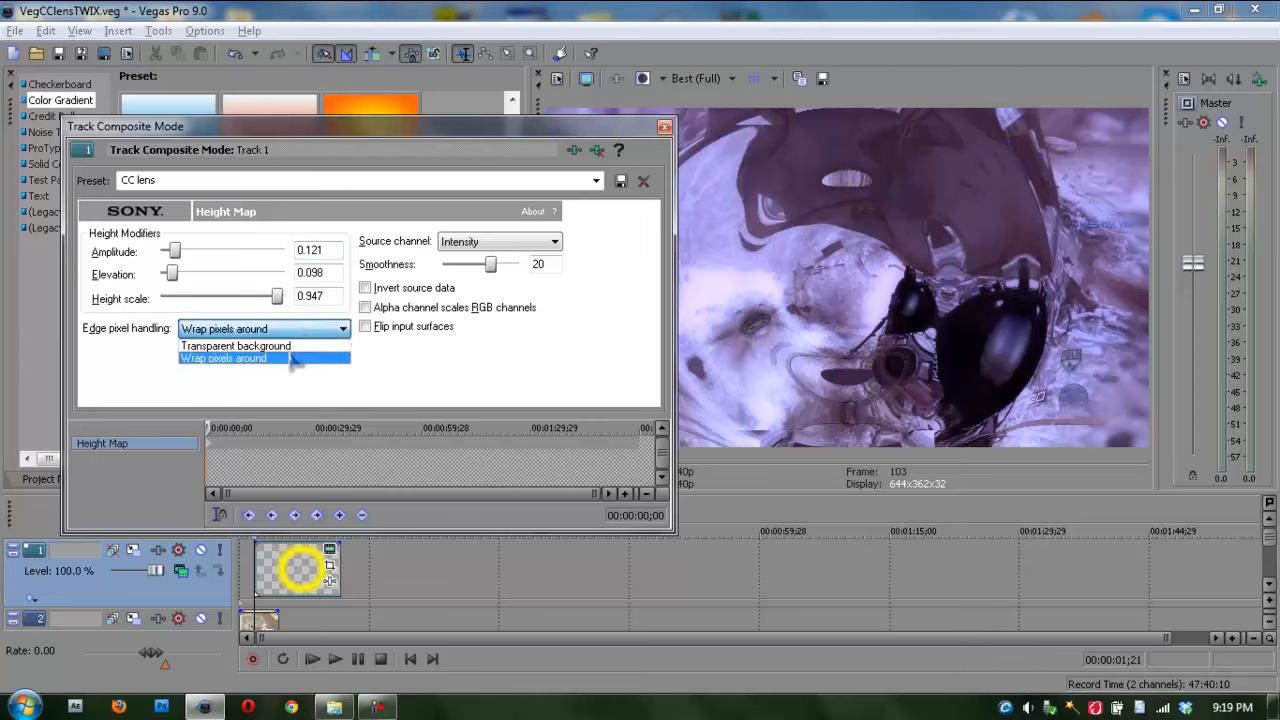
left_click(295, 358)
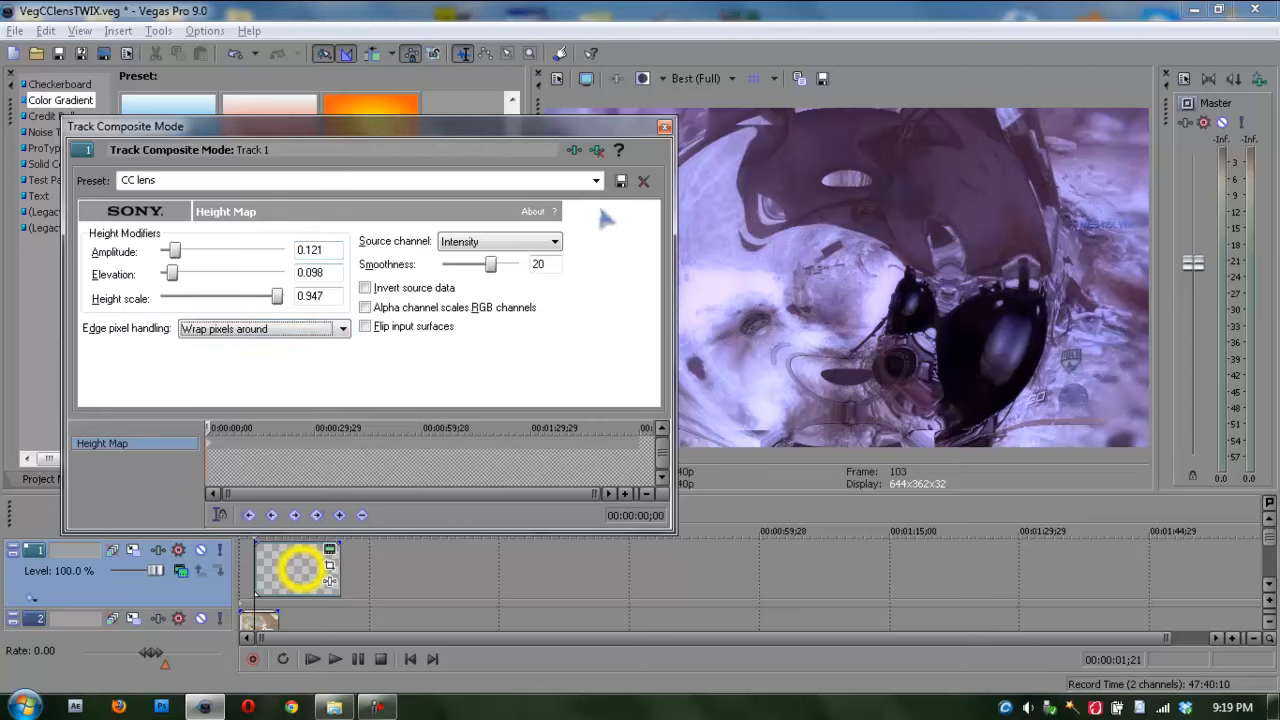
left_click(664, 127)
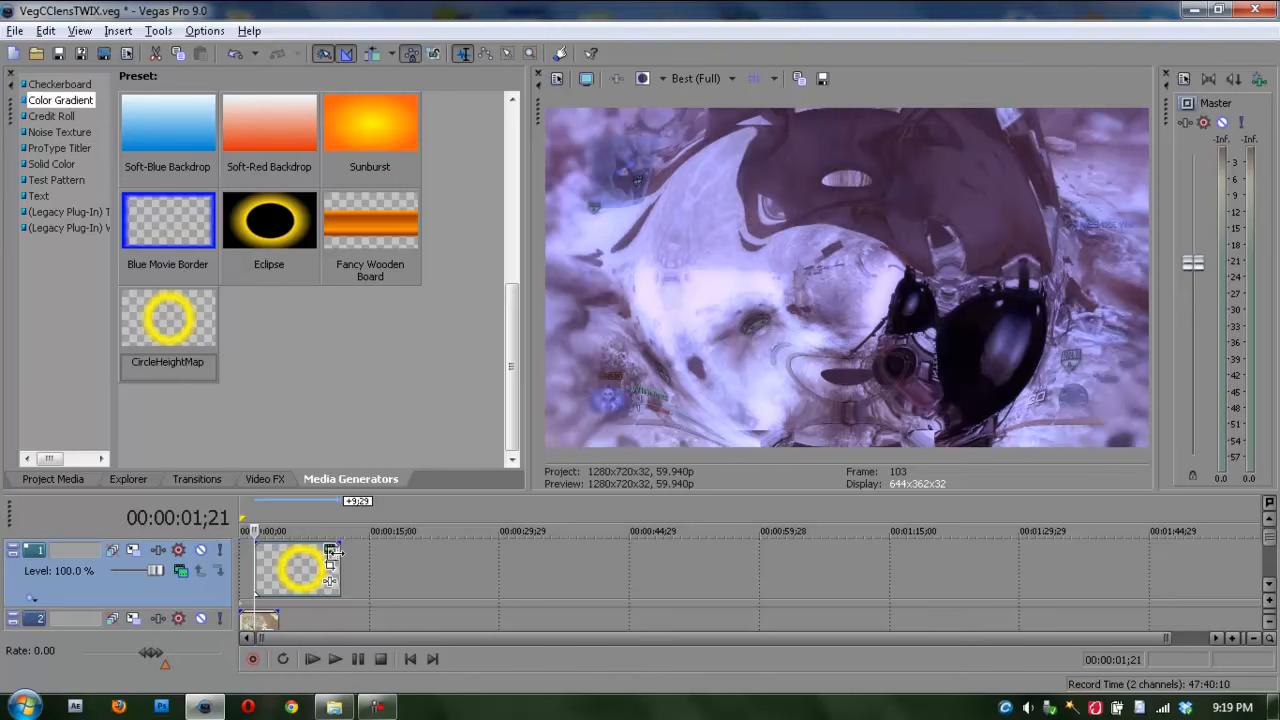
Step: Examine the lens distortion in the preview on the frames just after the gradient event's start
key("Right")
key("Right")
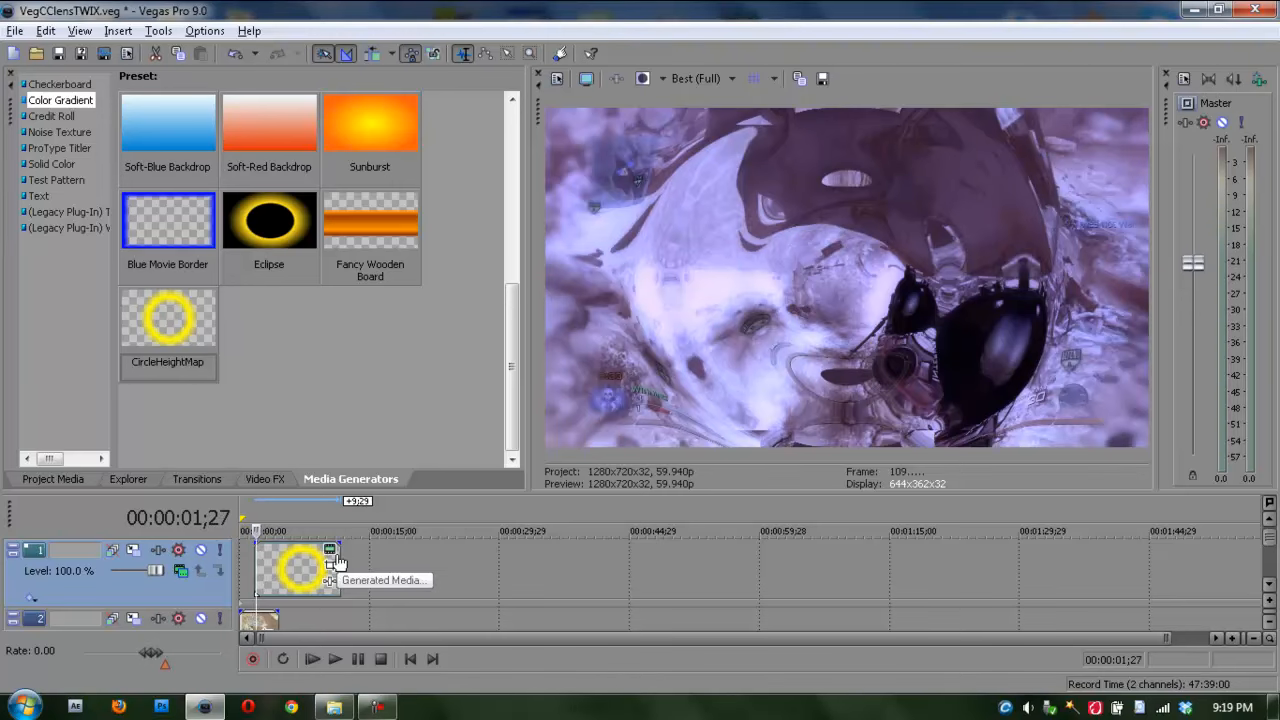
key("Right")
key("Right")
key("Left")
key("Left")
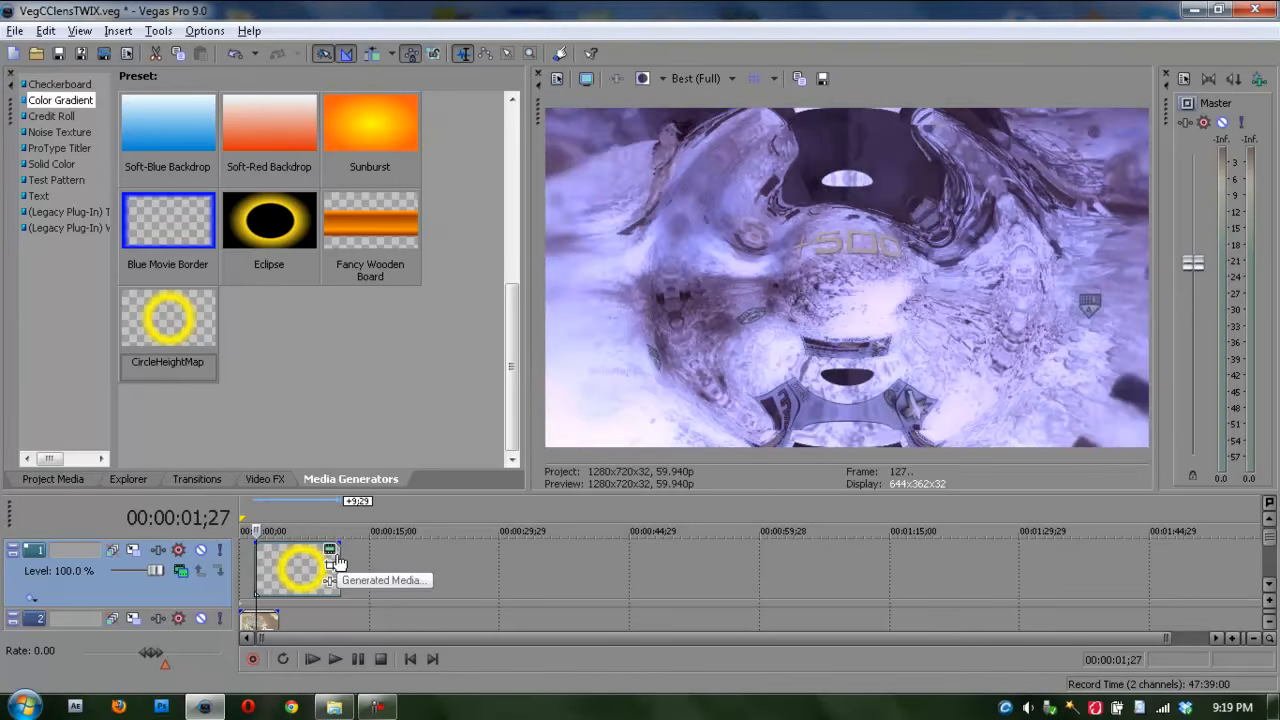
key("Left")
key("Left")
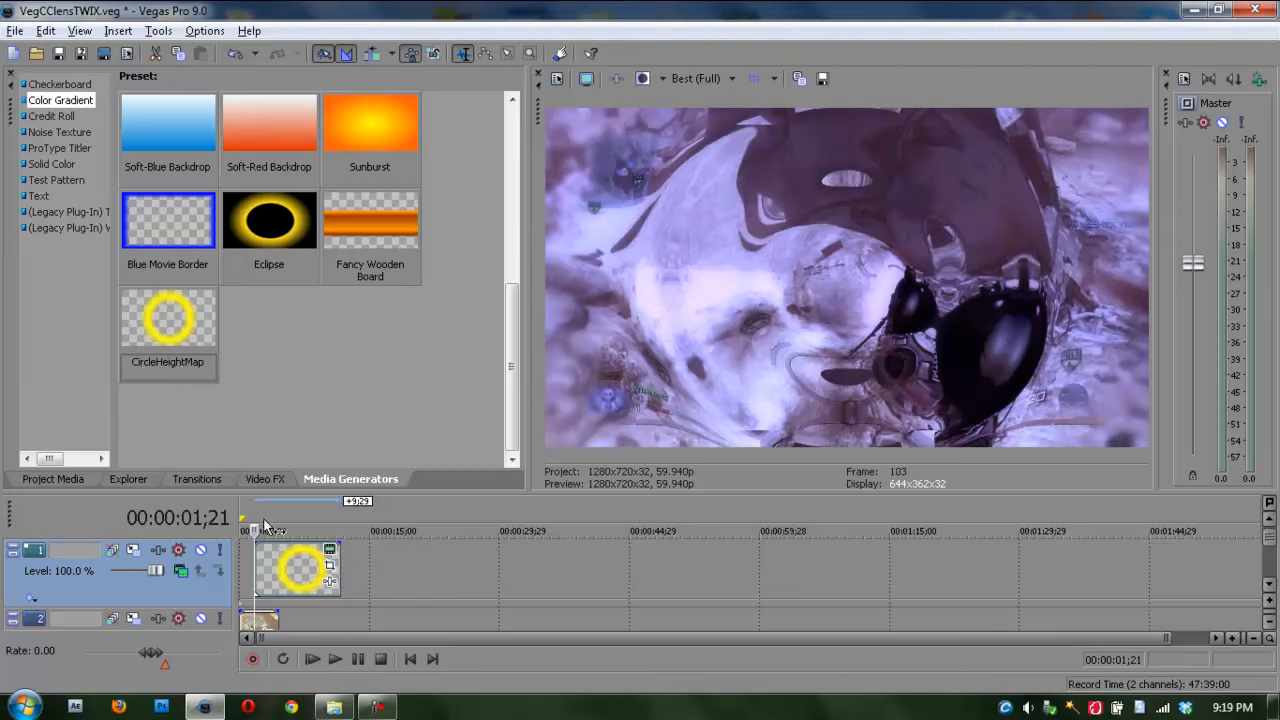
Step: Open Event Pan/Crop for the gradient event and make room around its crop frame in the workspace
left_click(330, 567)
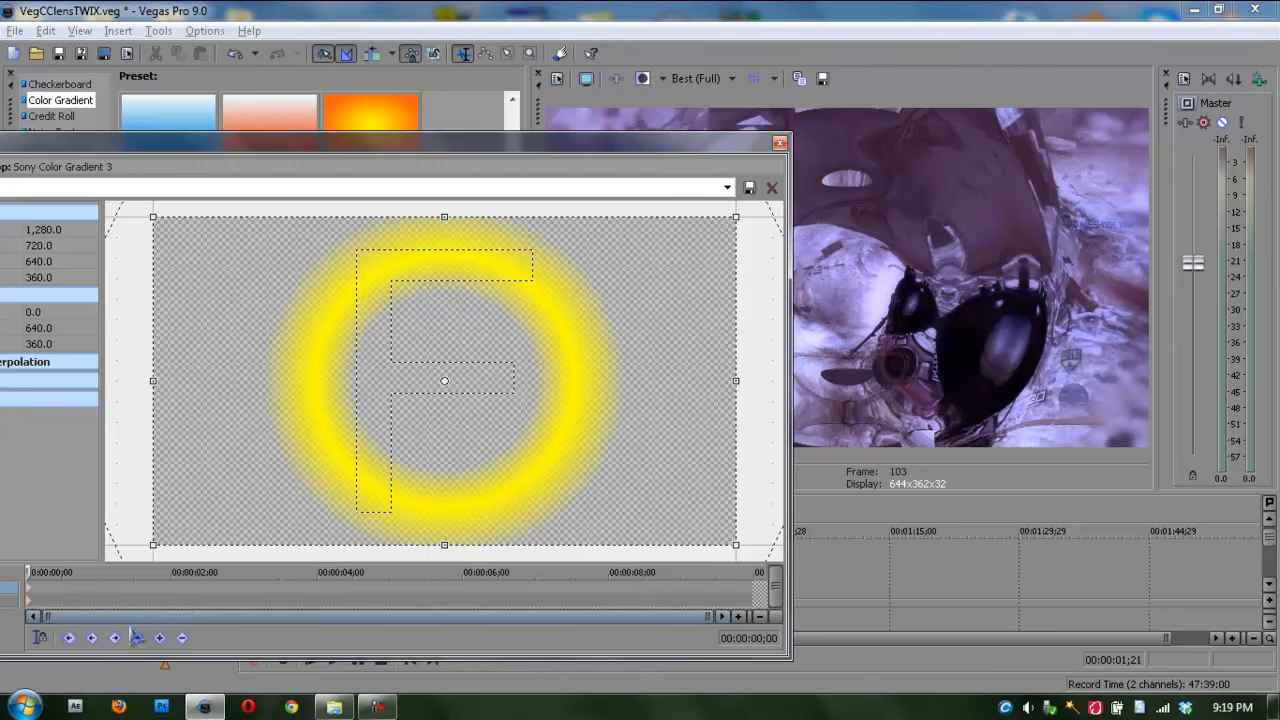
left_click_drag(472, 162, 632, 221)
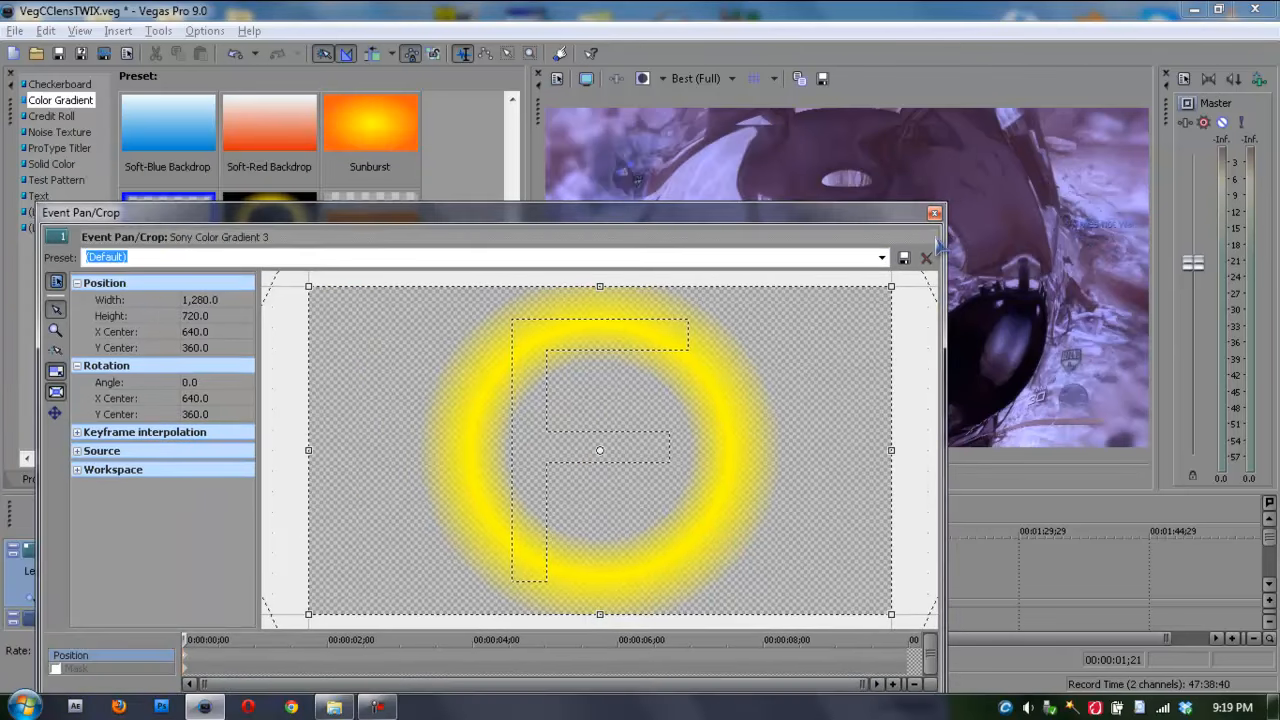
scroll(923, 379, "down", 4)
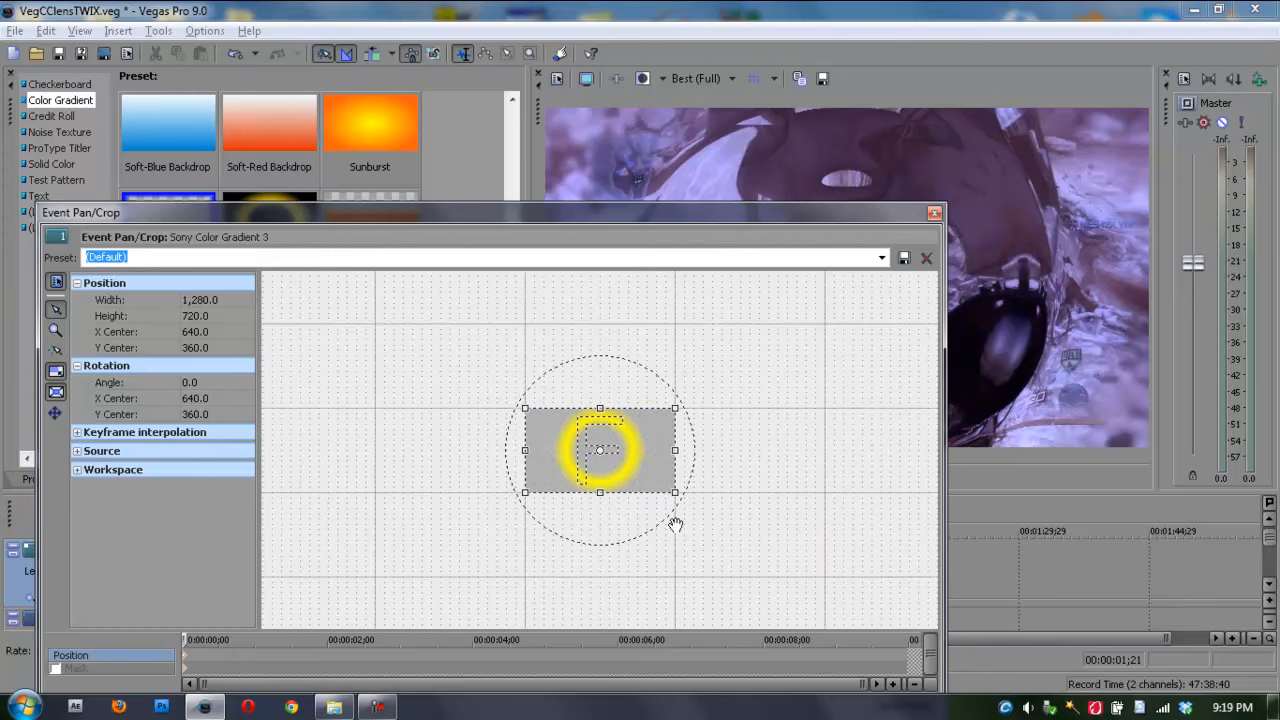
left_click_drag(676, 496, 805, 572)
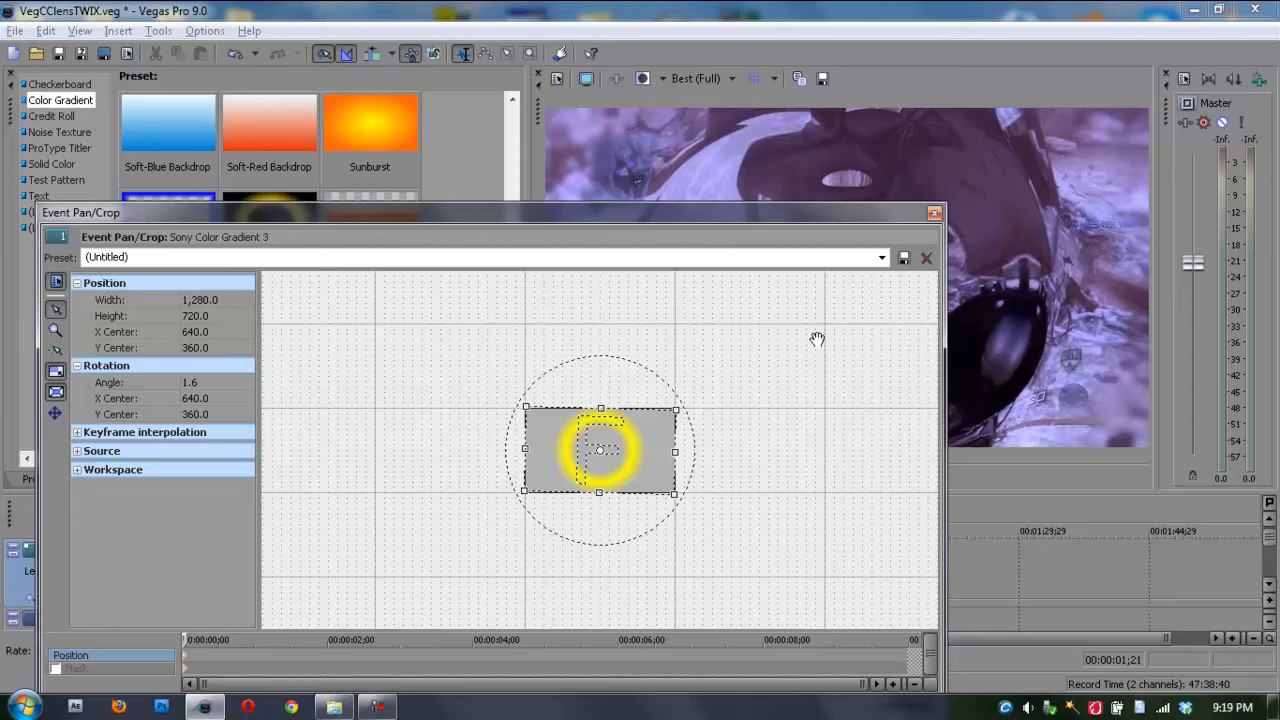
left_click(881, 257)
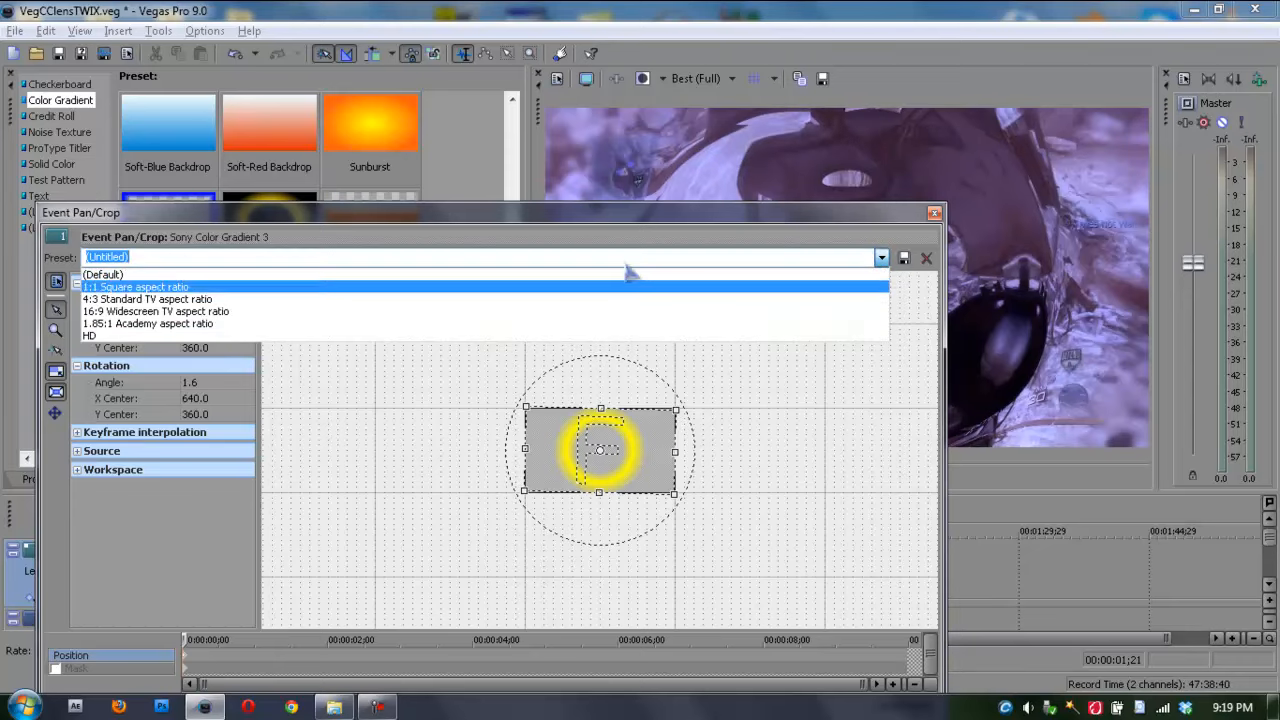
left_click(628, 284)
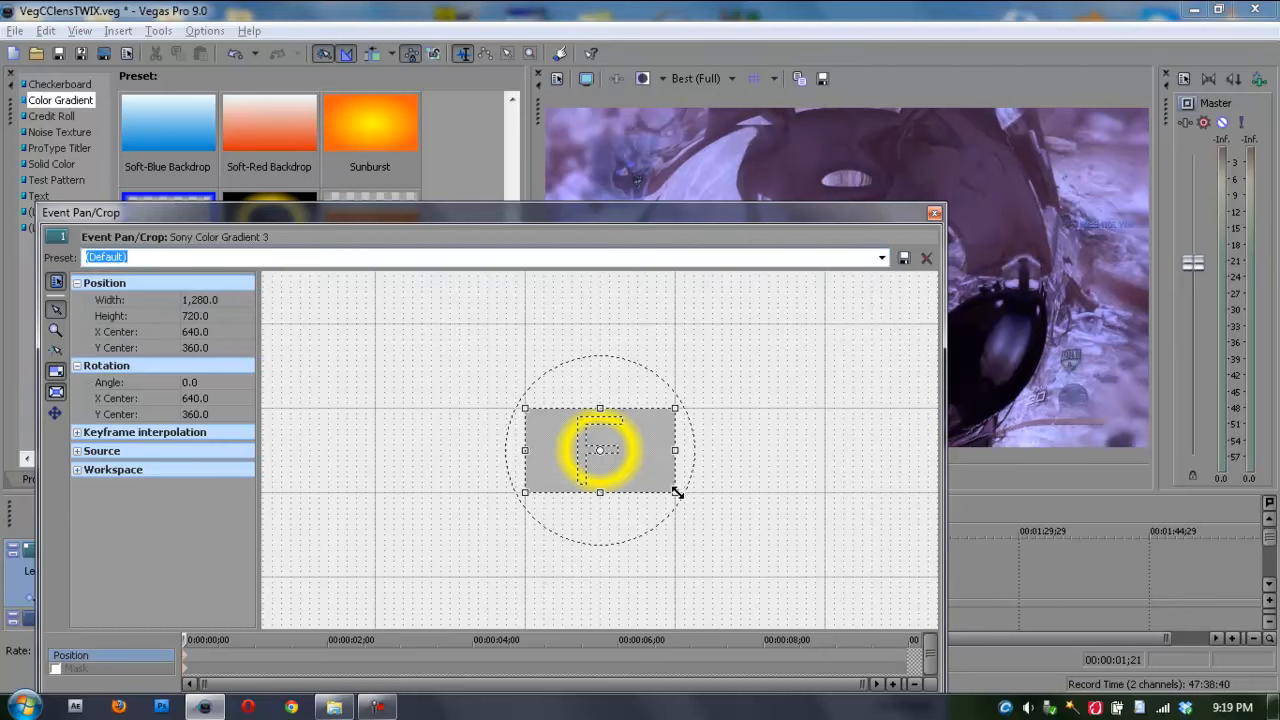
Step: Enlarge the gradient event's crop frame to about 5,404 × 3,040 at the first keyframe
left_click_drag(675, 492, 955, 630)
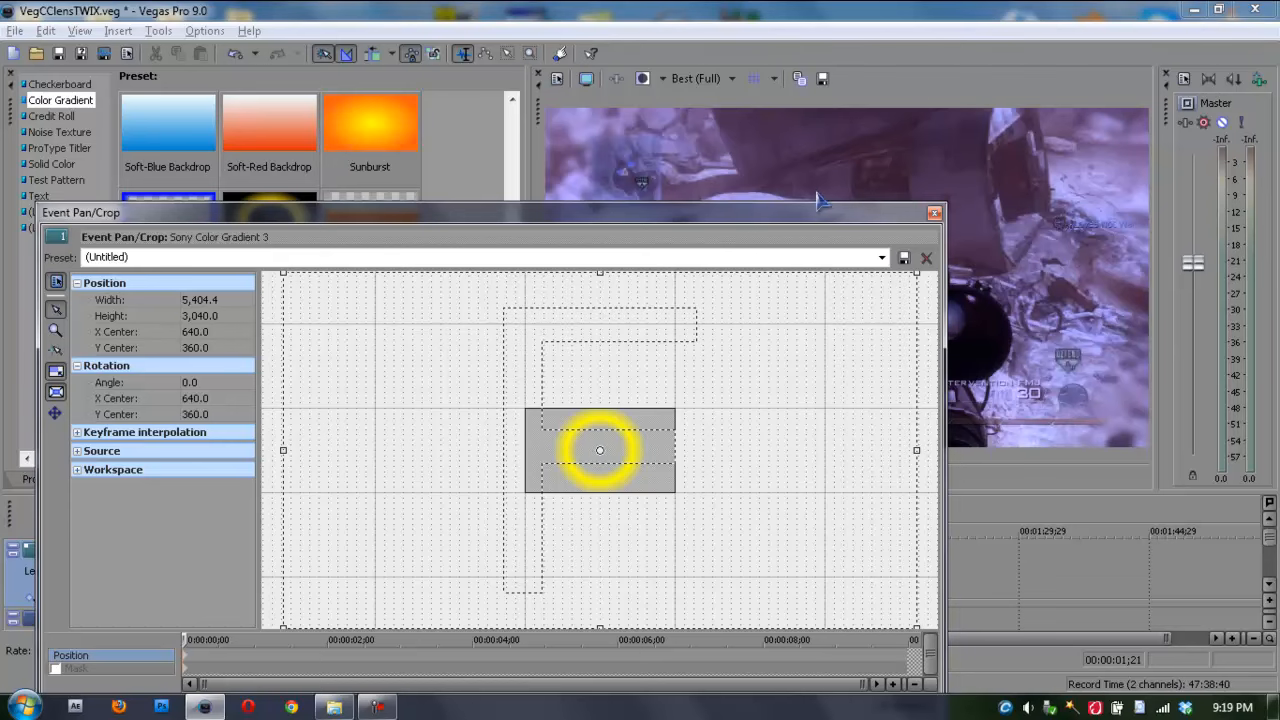
left_click_drag(820, 210, 818, 157)
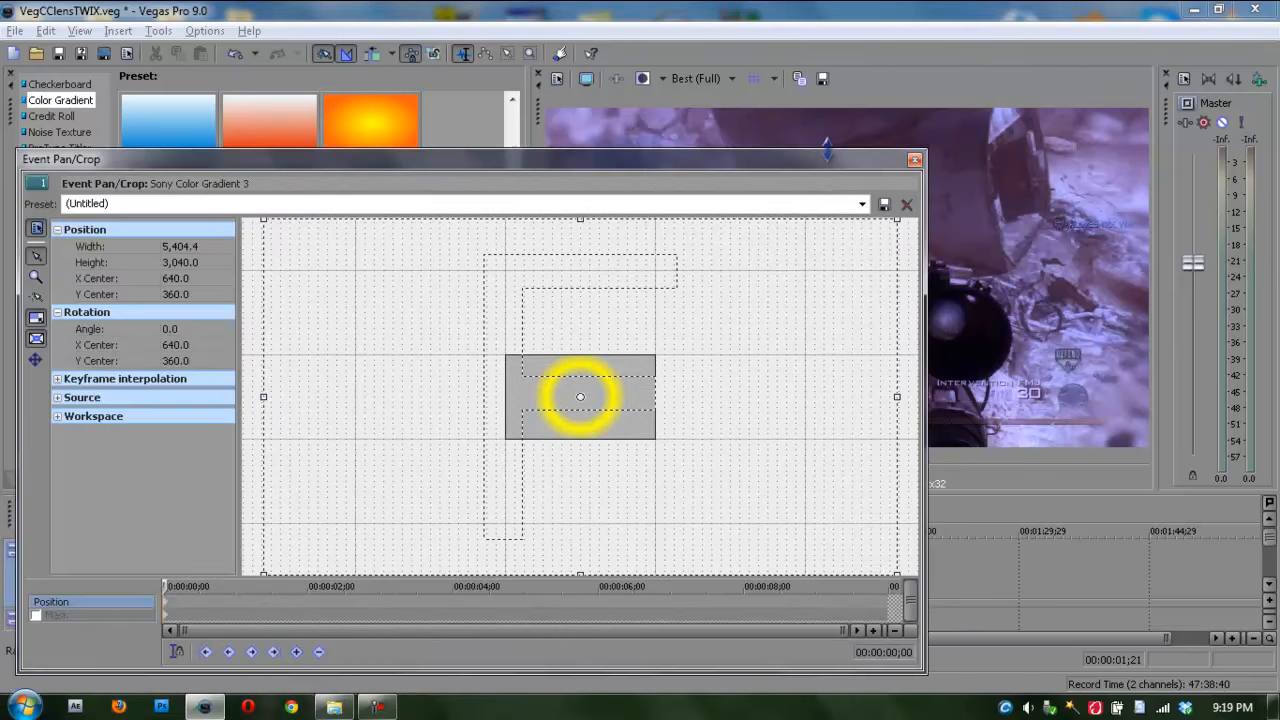
Step: Add a keyframe at 00:00:00;11 in the pan/crop Mask row by applying the (Default) preset
left_click(203, 613)
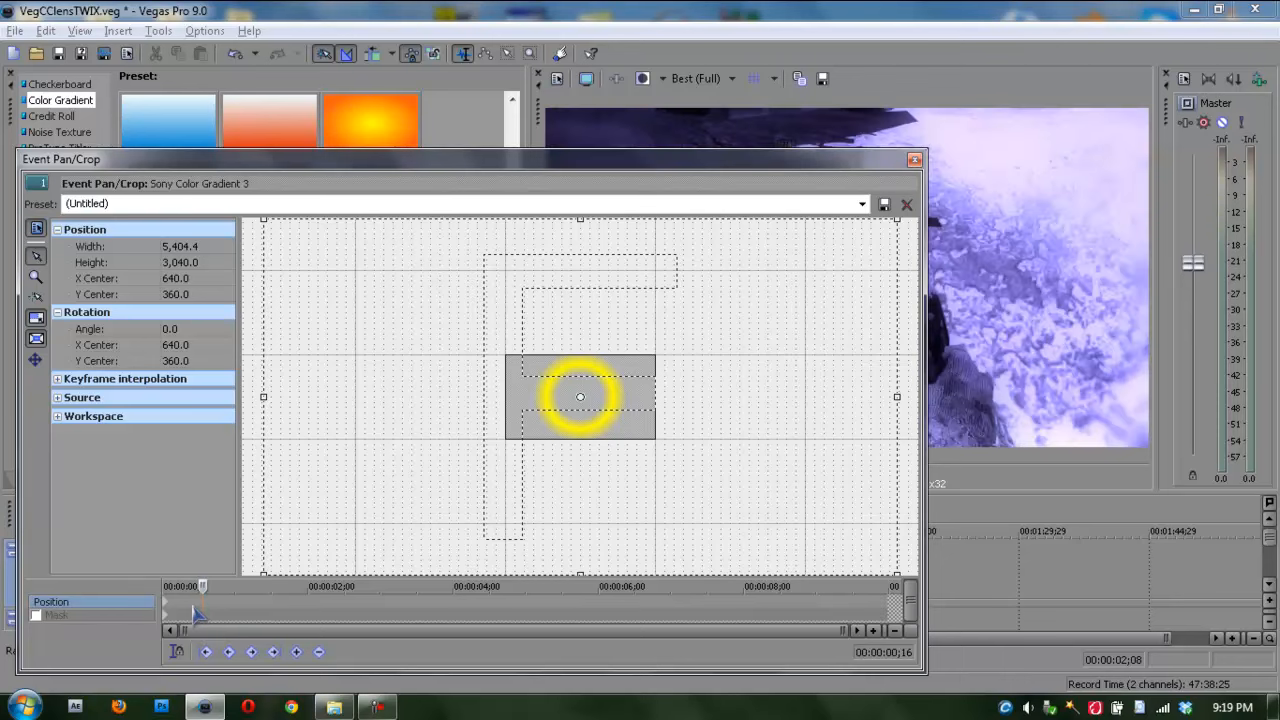
left_click(196, 612)
left_click_drag(853, 166, 899, 140)
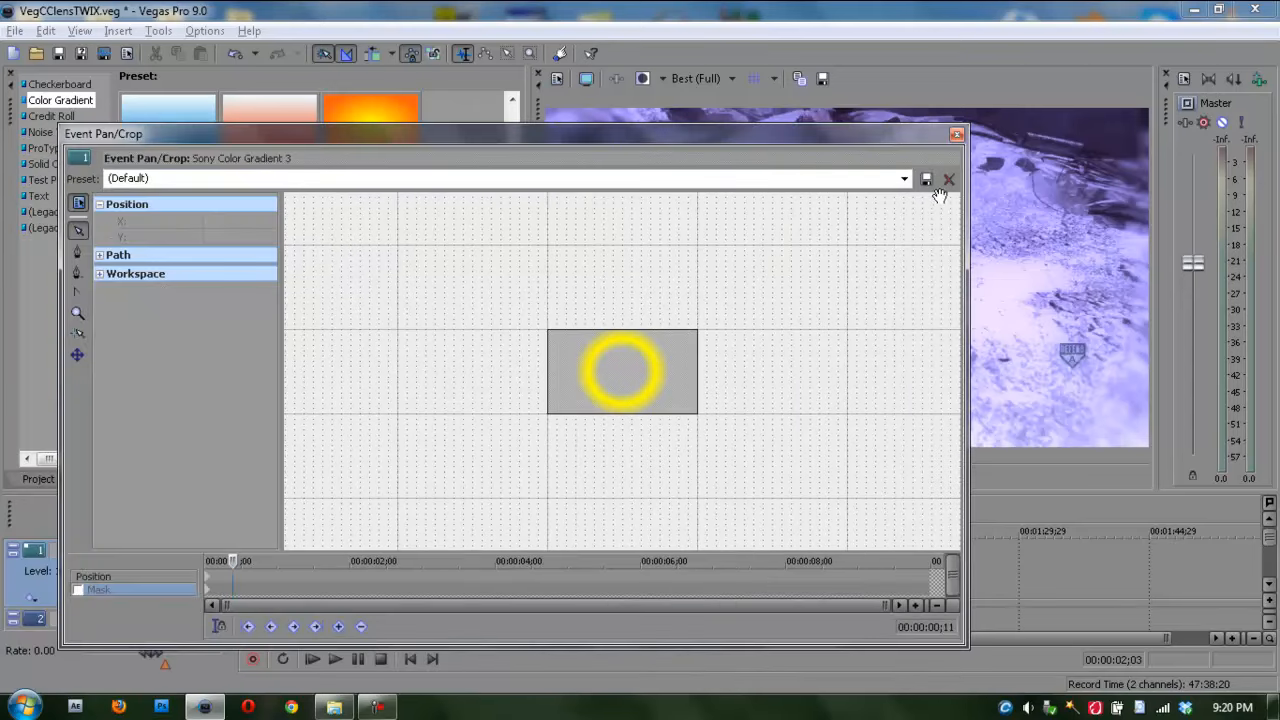
left_click(906, 182)
left_click(825, 194)
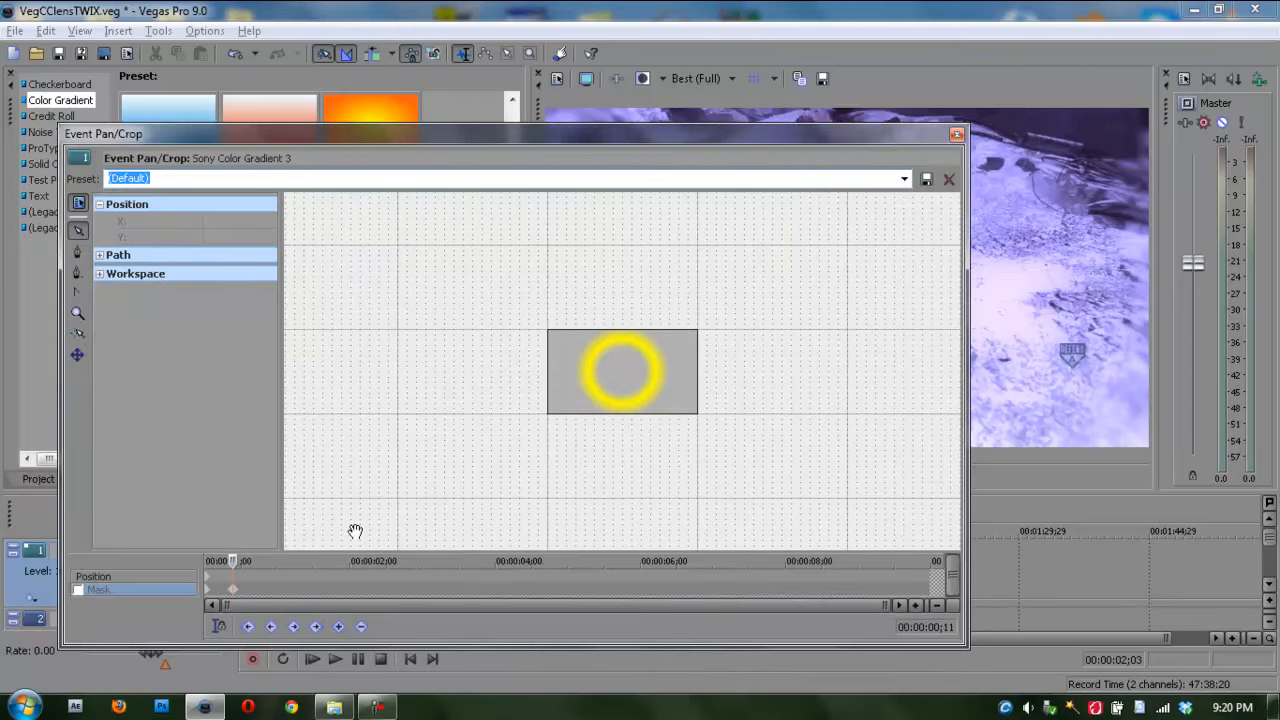
Step: Add a Position keyframe at 00:00:00;11 from the (Default) preset and shrink its crop frame to about 313 × 176
left_click(234, 580)
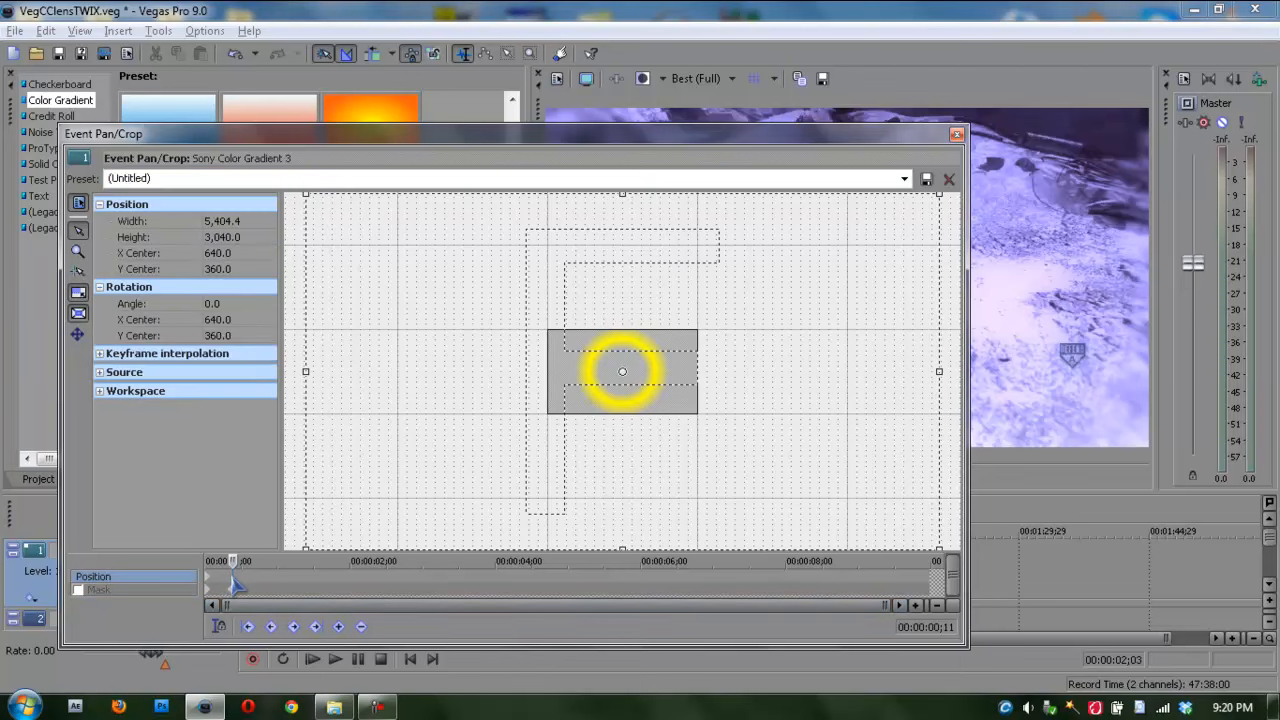
left_click(904, 179)
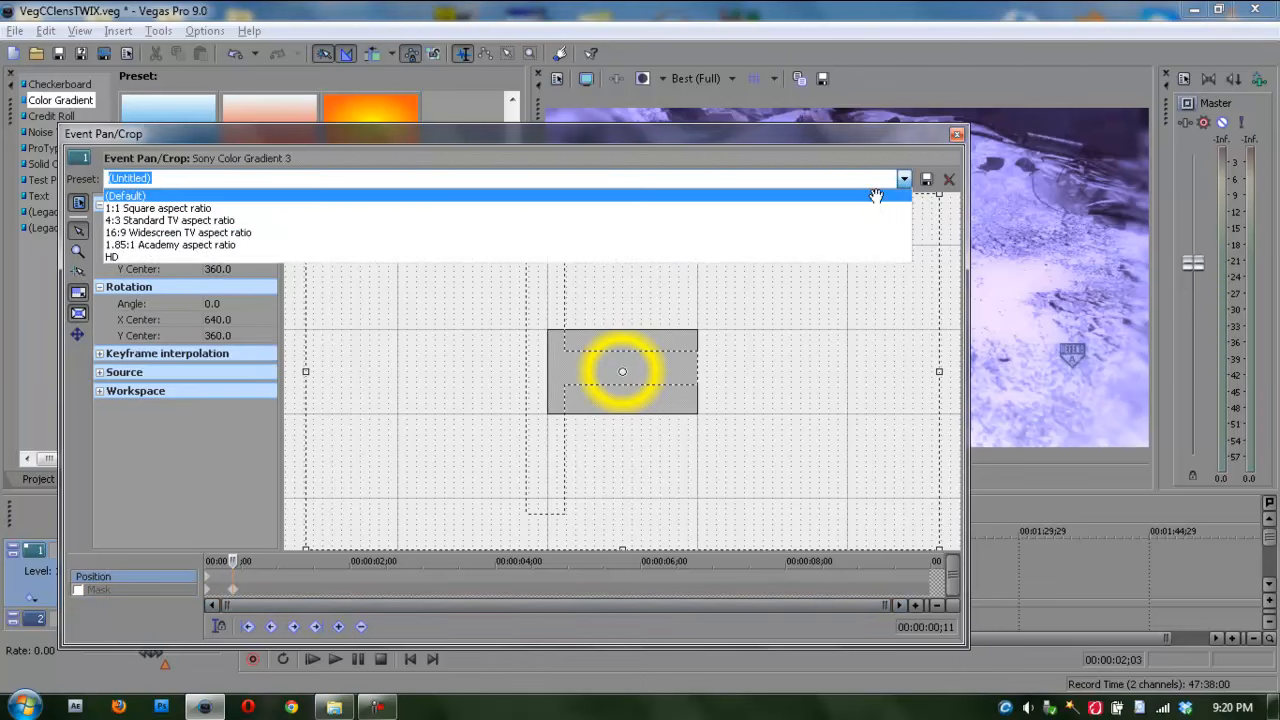
left_click(879, 197)
left_click_drag(698, 416, 640, 378)
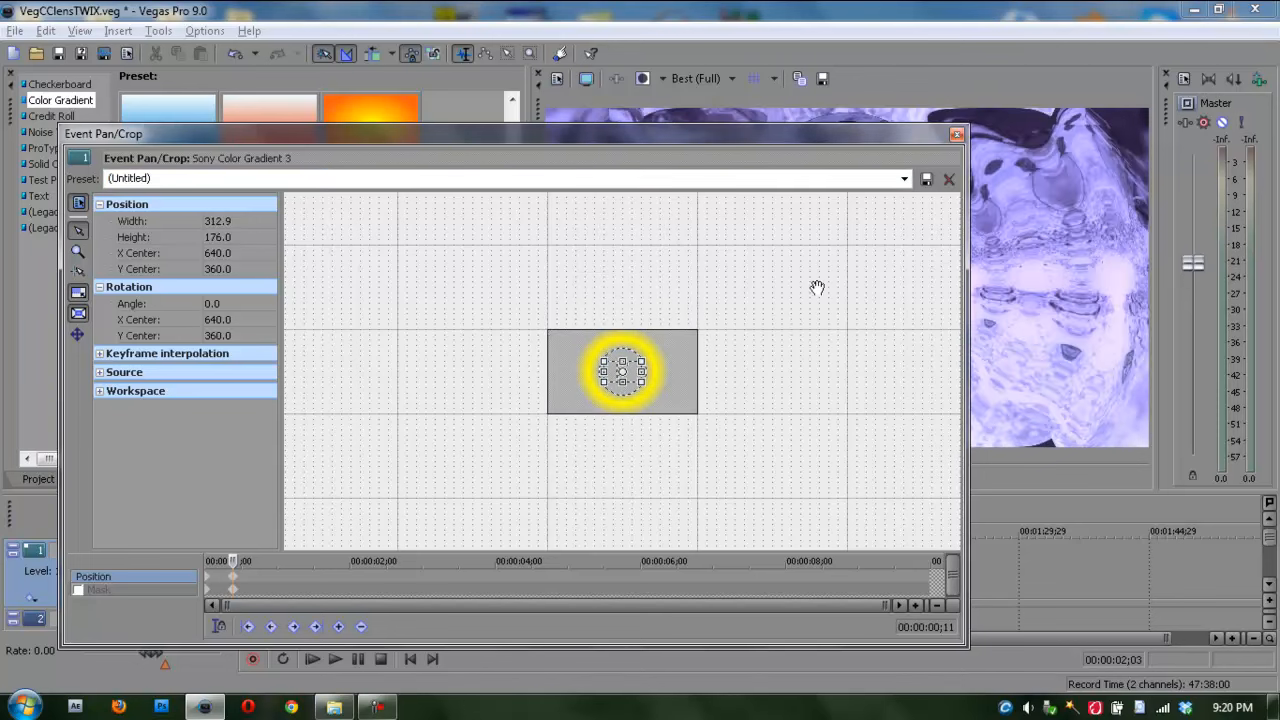
left_click(957, 134)
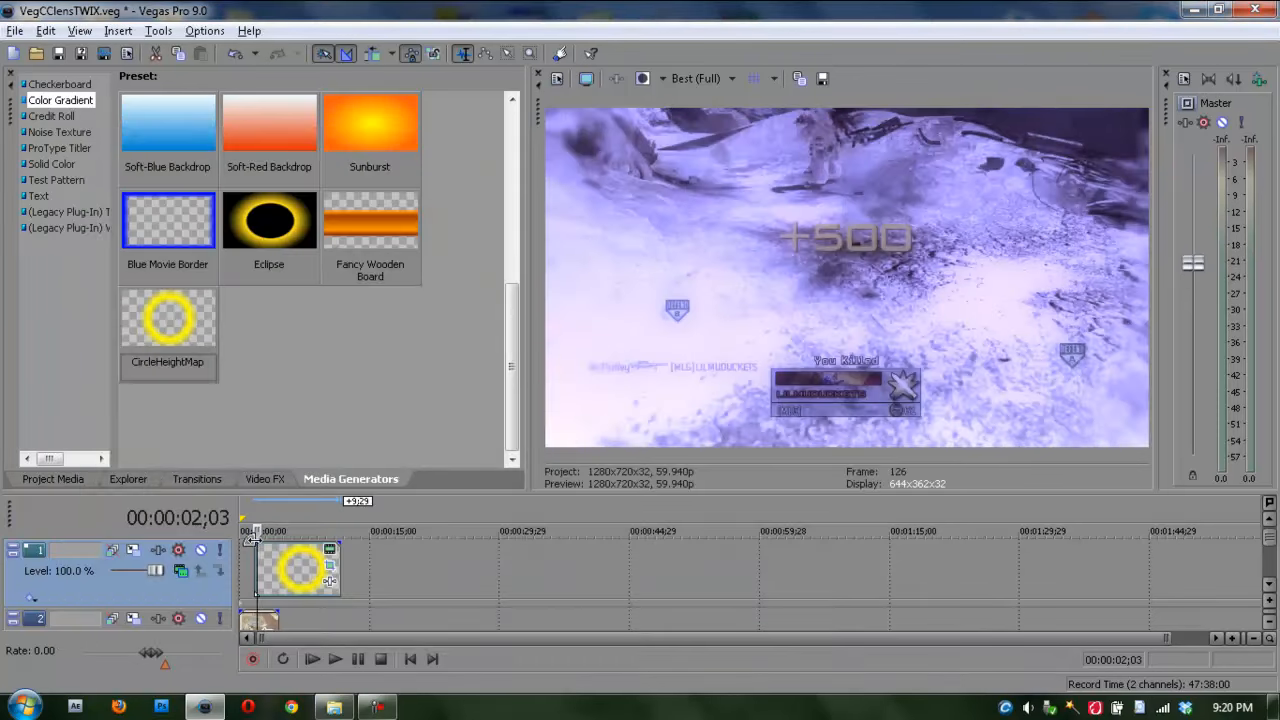
Step: Examine the growing lens distortion in the preview frame by frame between about 00:00:01;18 and 00:00:02;03
key("Left")
key("Left")
key("Left")
key("Left")
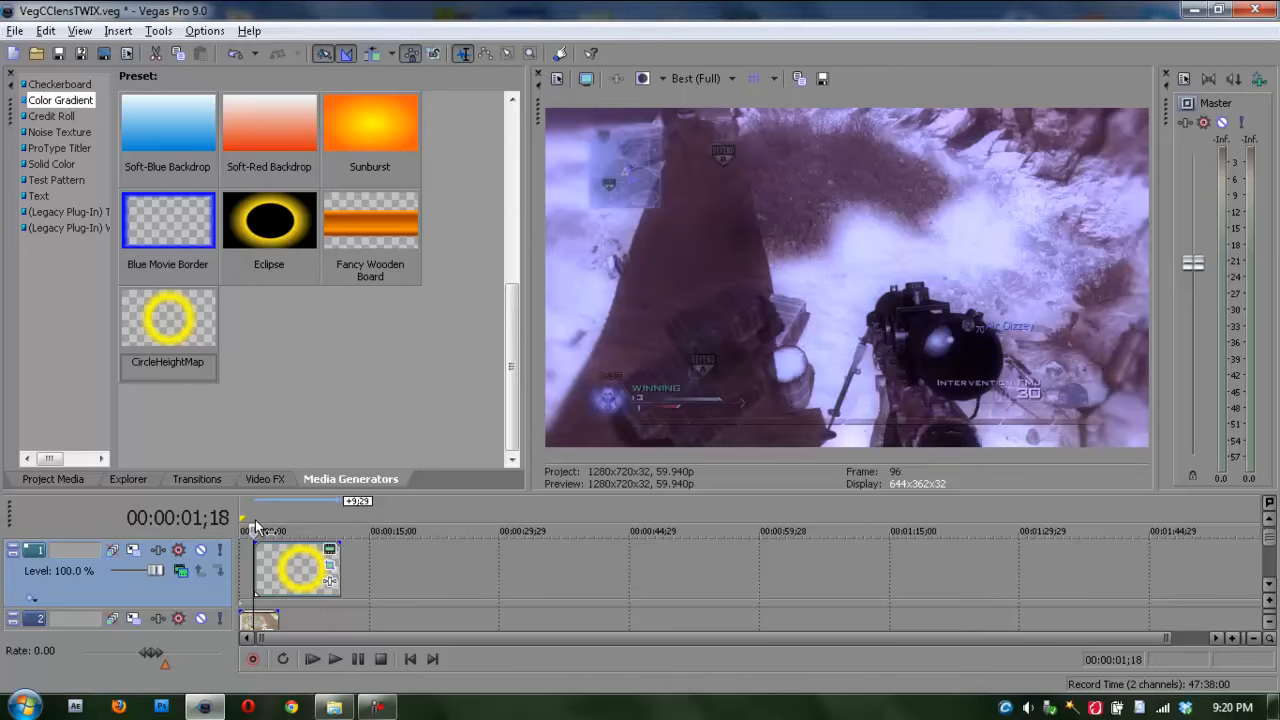
key("Right")
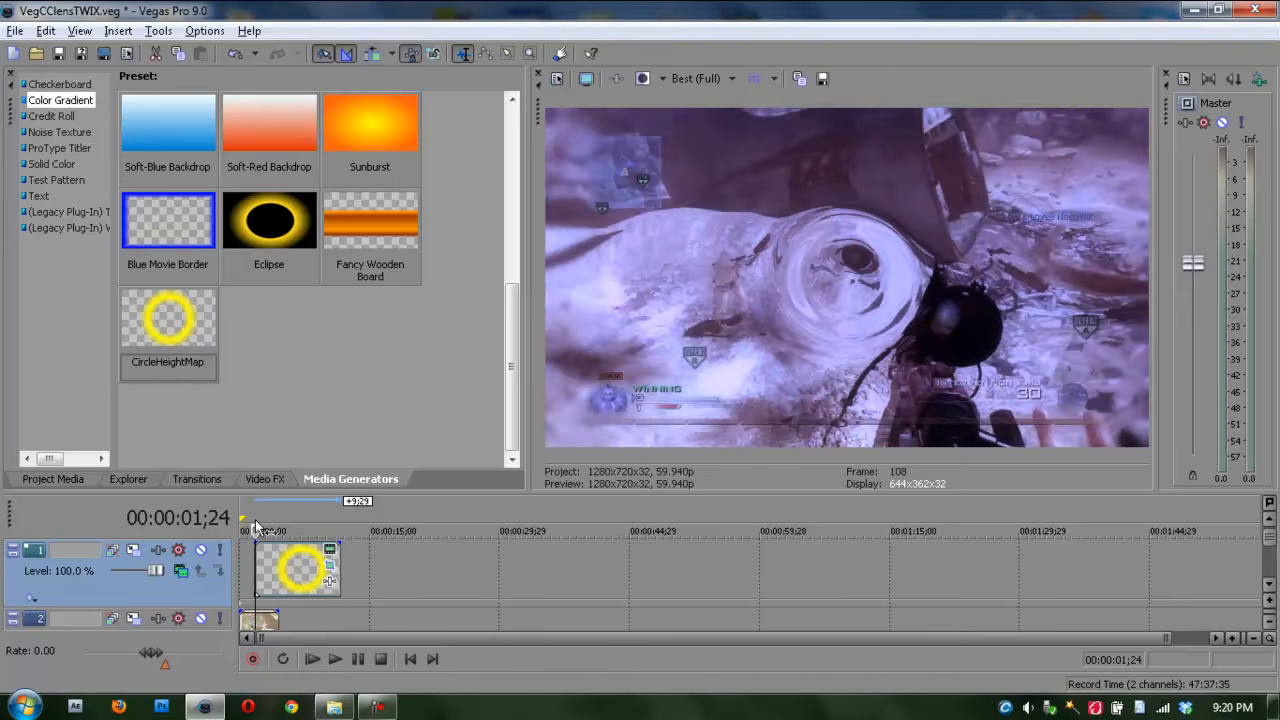
key("Right")
key("Right")
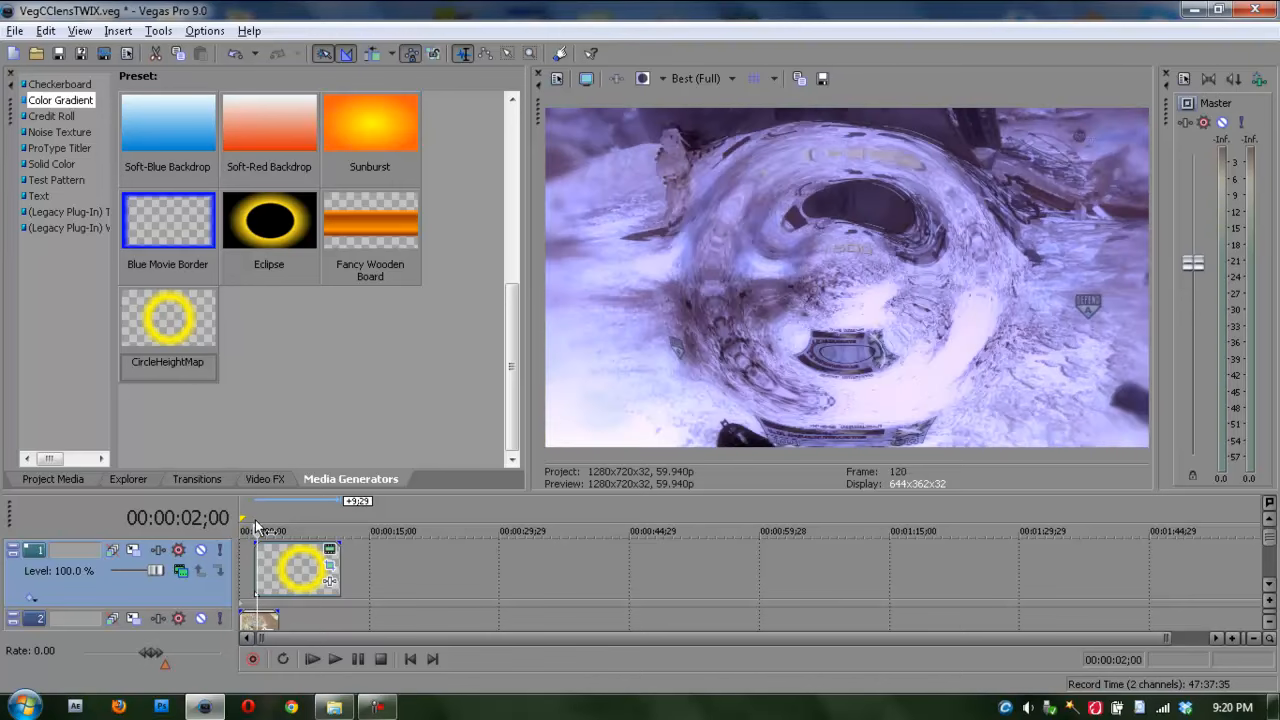
key("Right")
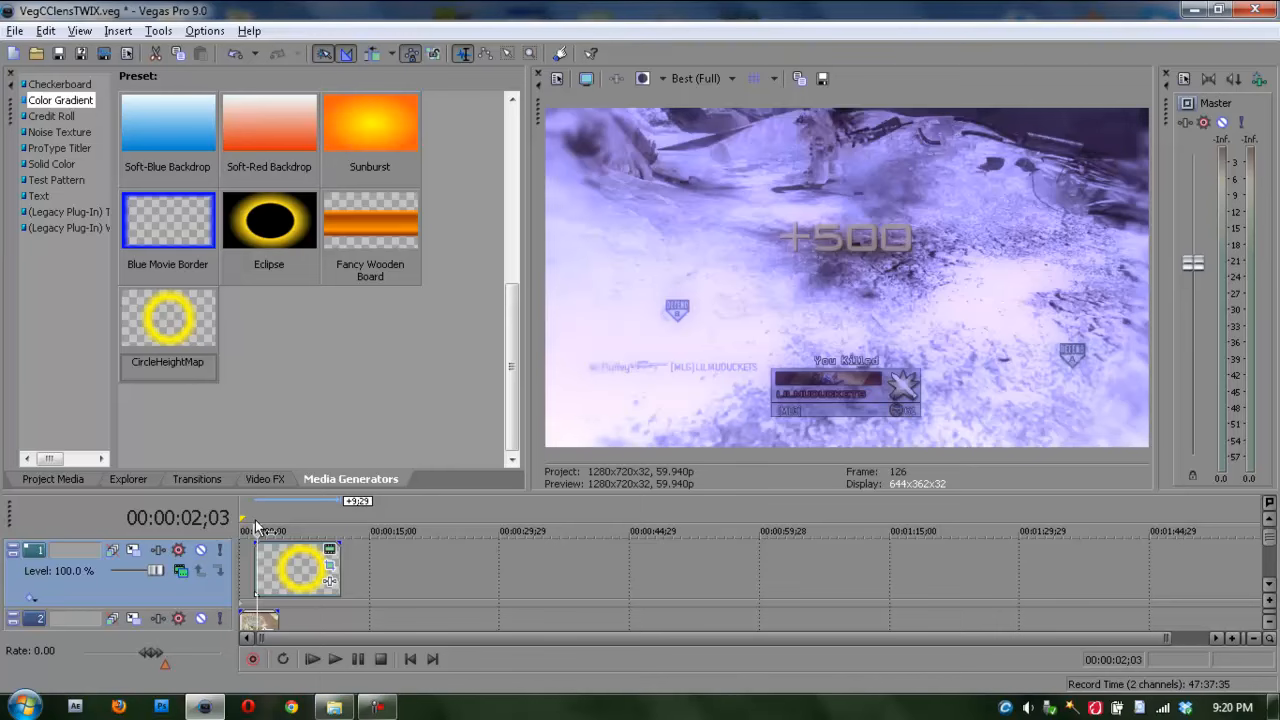
key("Left")
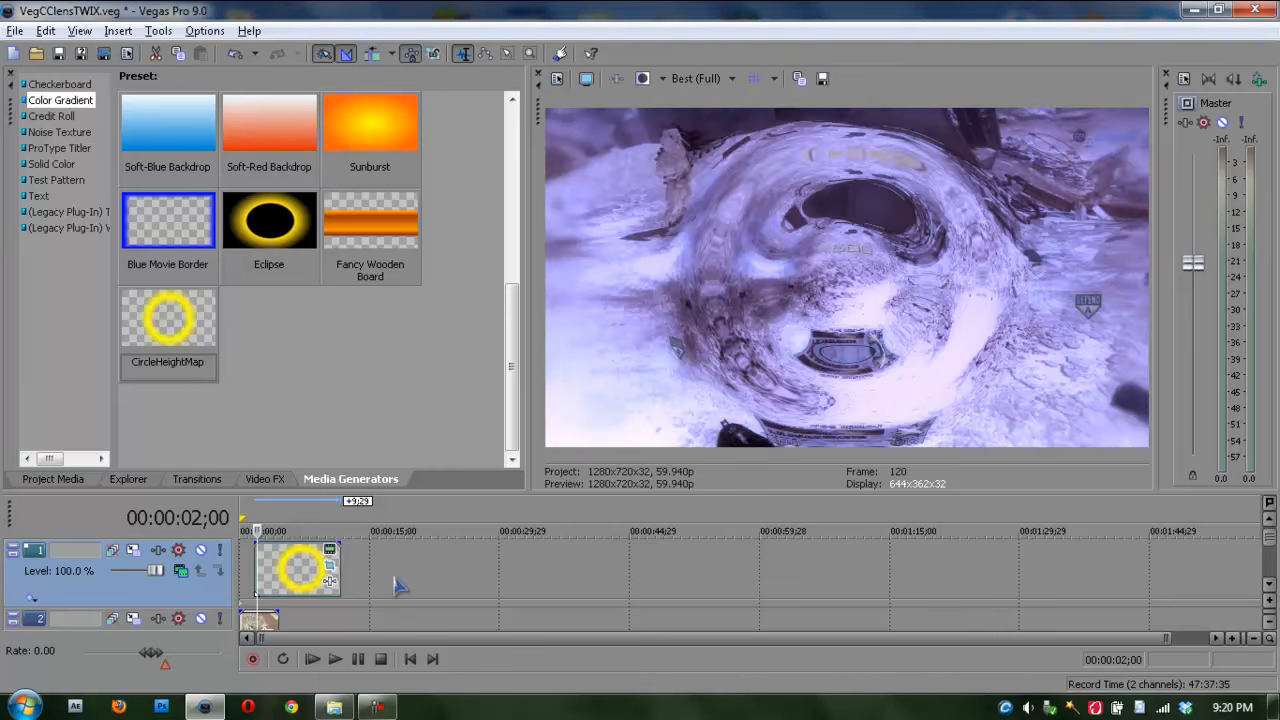
key("Right")
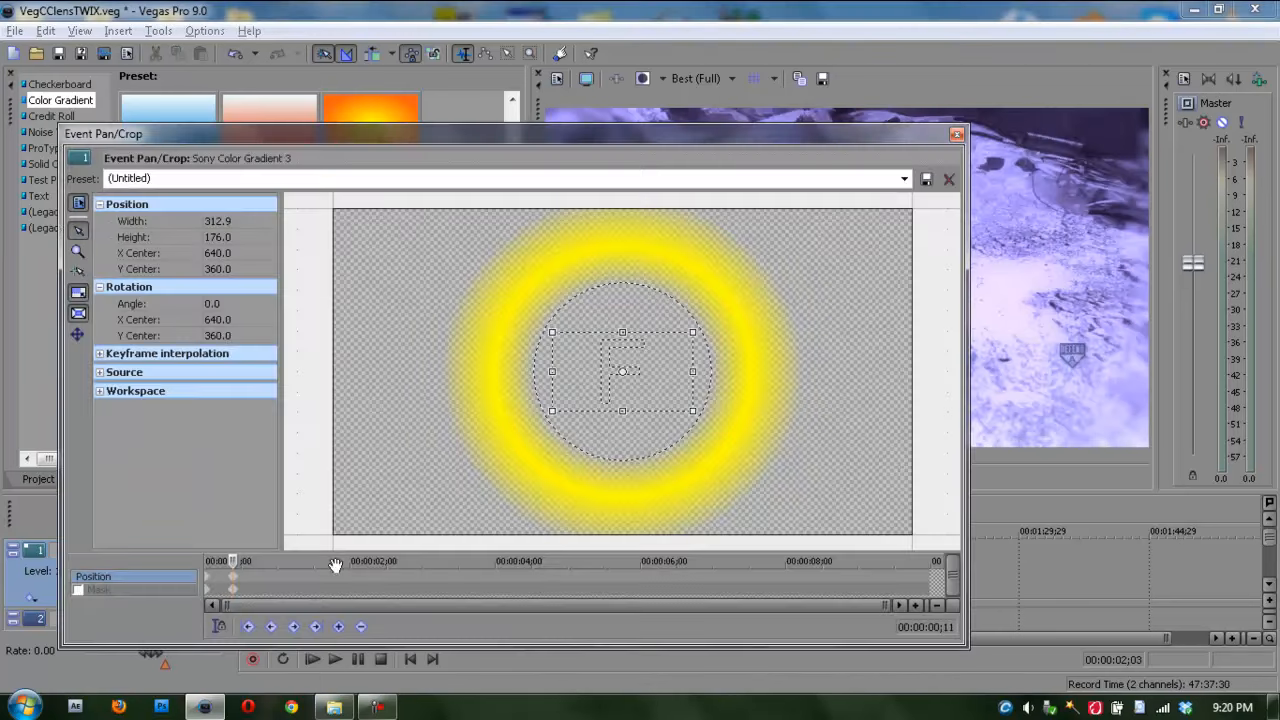
Step: Reopen Event Pan/Crop for the gradient event and move the second Position keyframe slightly later than 00:00:00;11
left_click(332, 565)
left_click(235, 583)
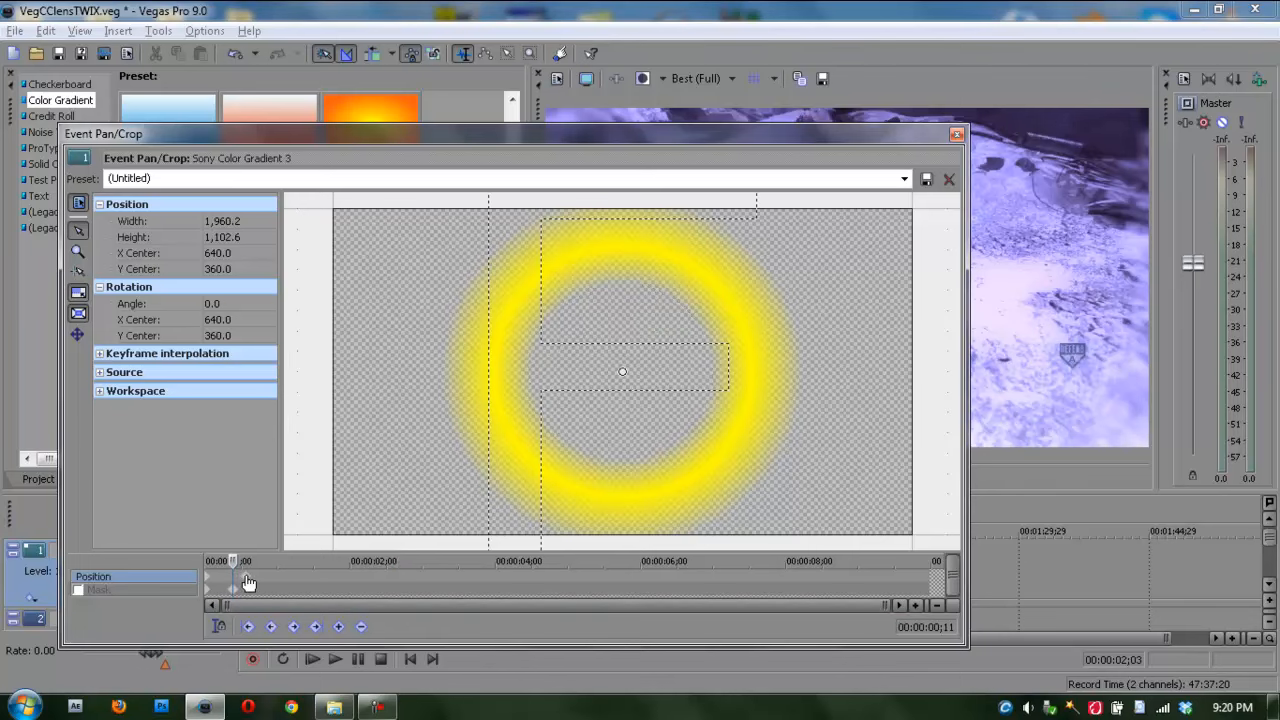
left_click(956, 134)
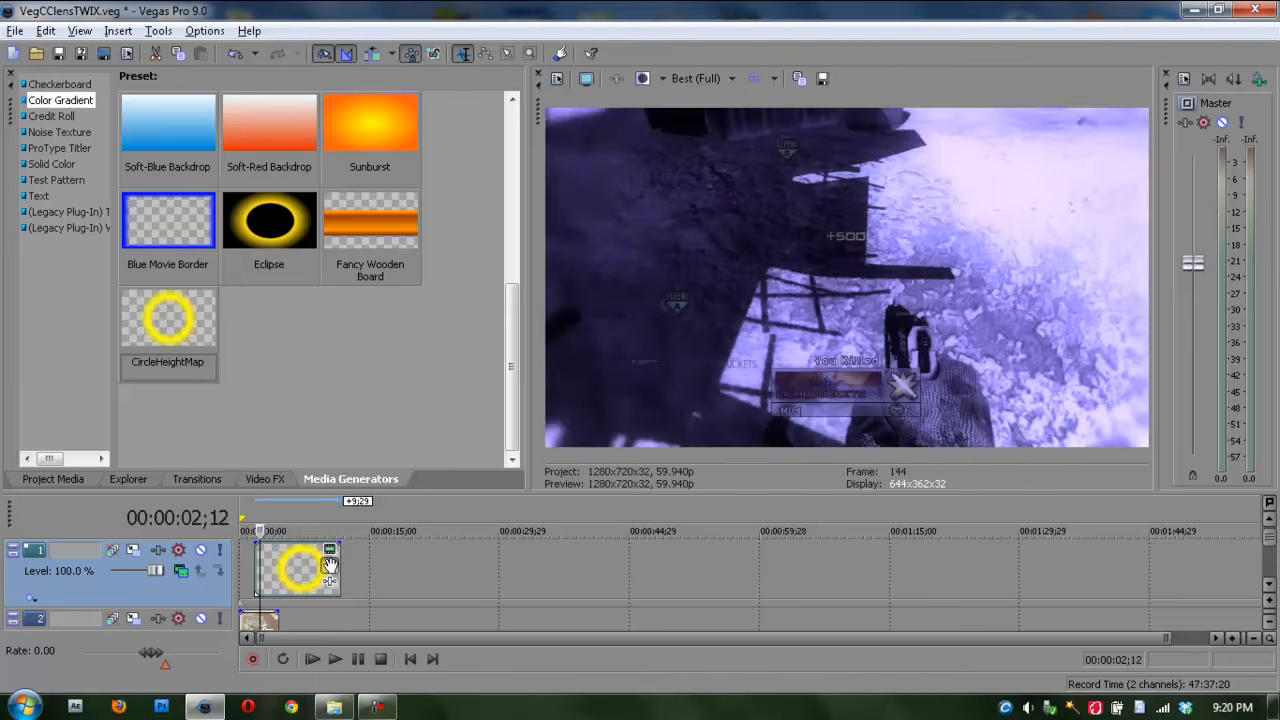
Step: Set the gradient event's second Position keyframe to Smooth interpolation and the first one to Slow in Event Pan/Crop
left_click(330, 566)
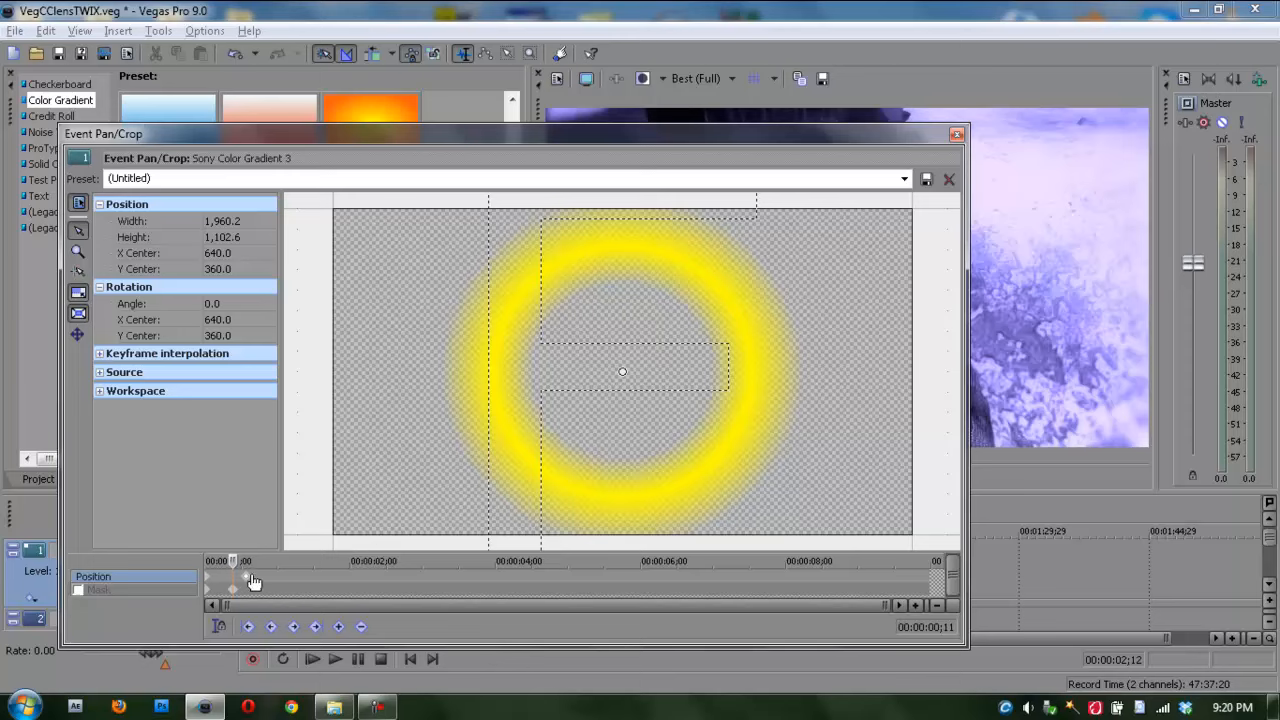
right_click(243, 576)
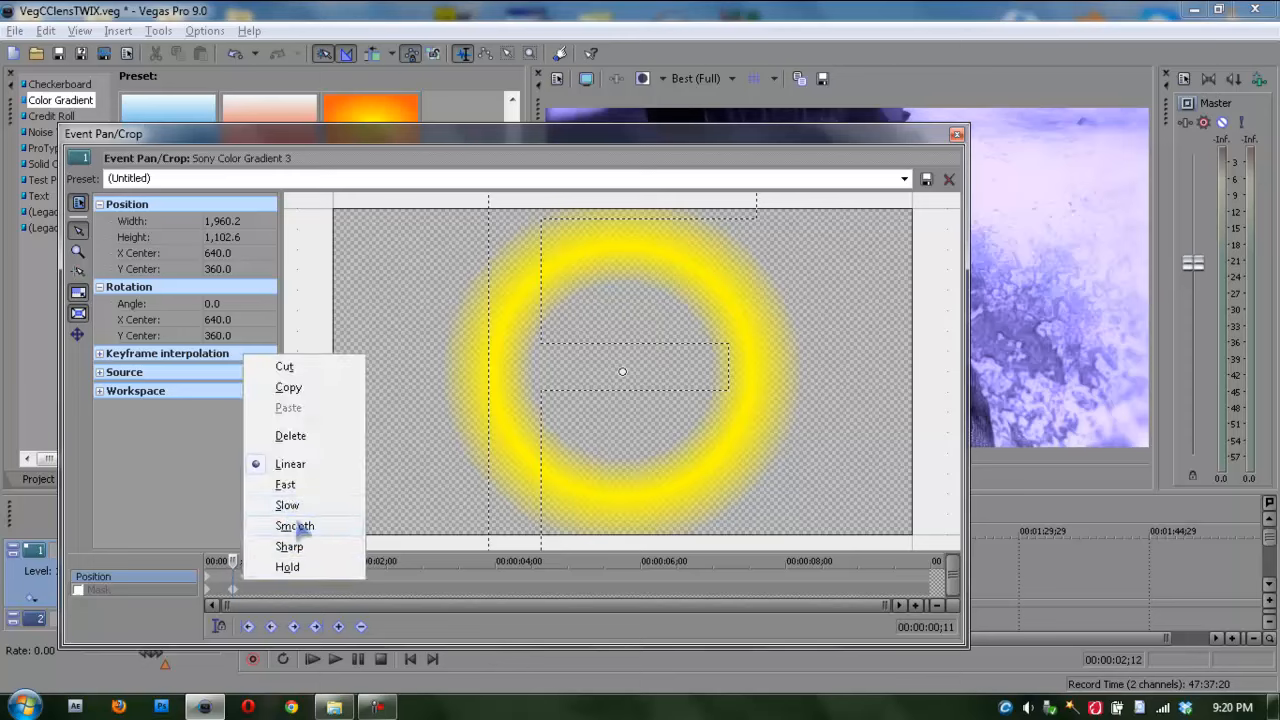
left_click(295, 526)
right_click(212, 583)
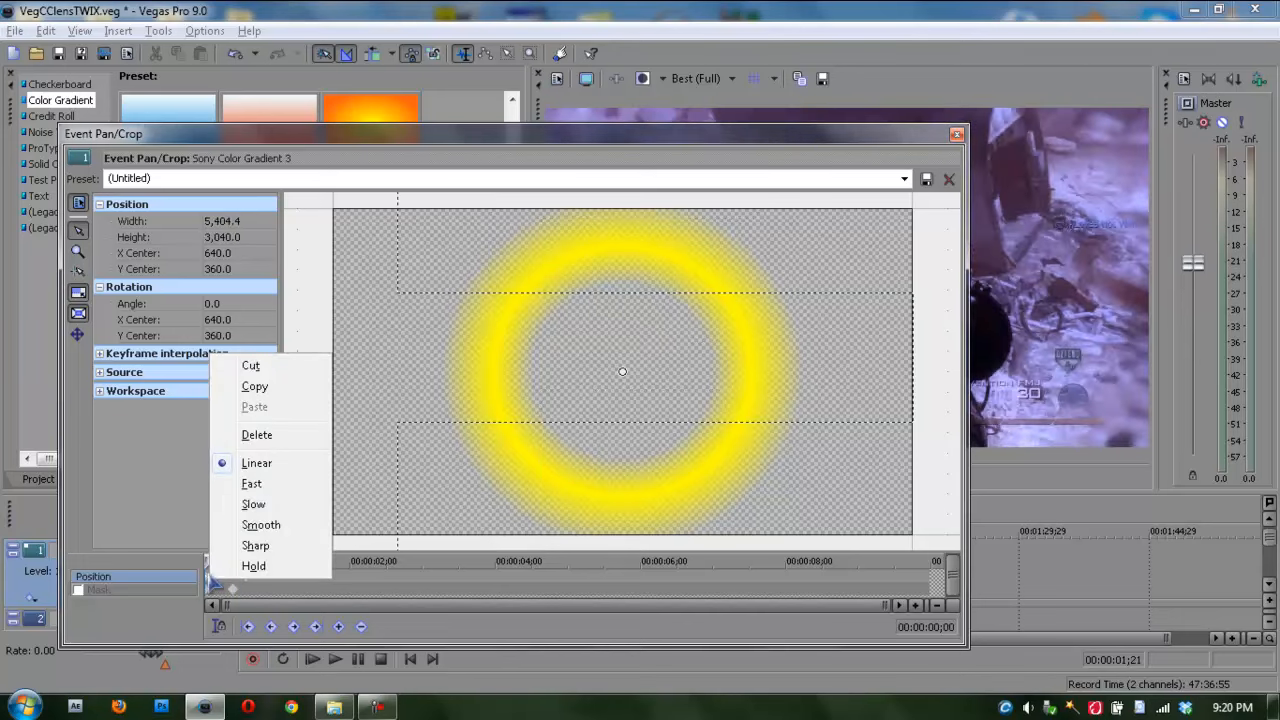
left_click(252, 508)
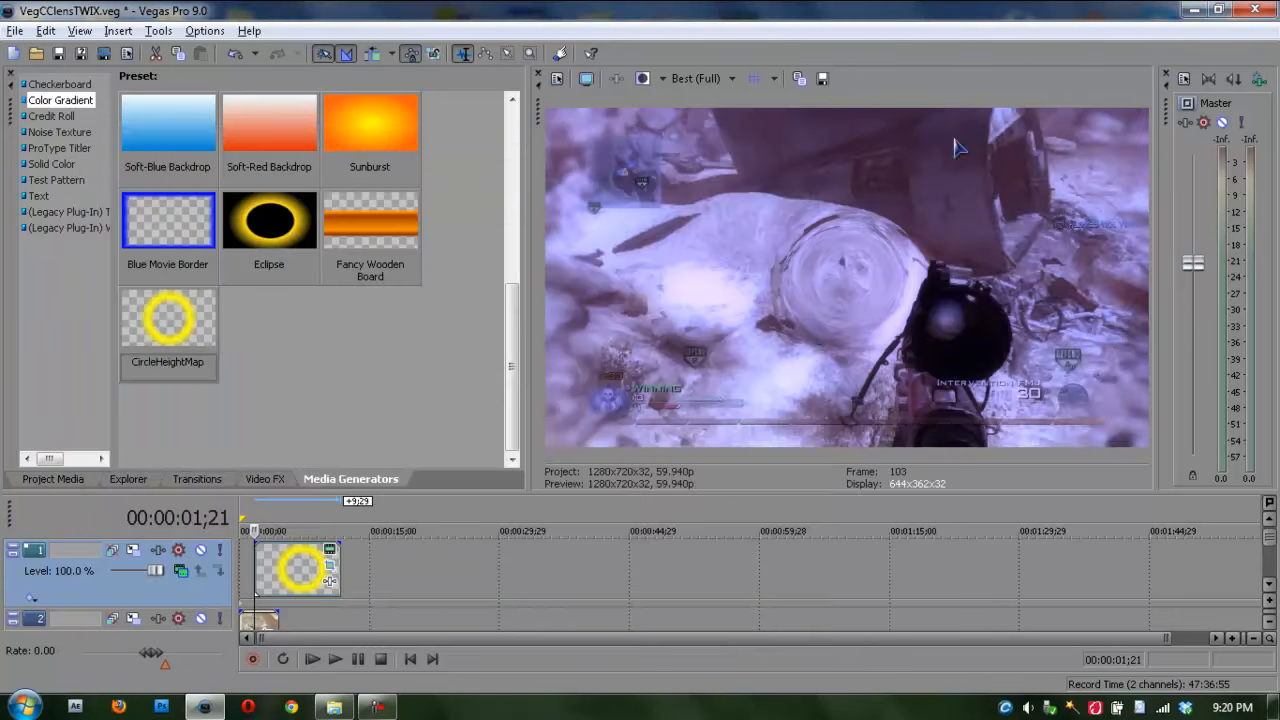
left_click(957, 134)
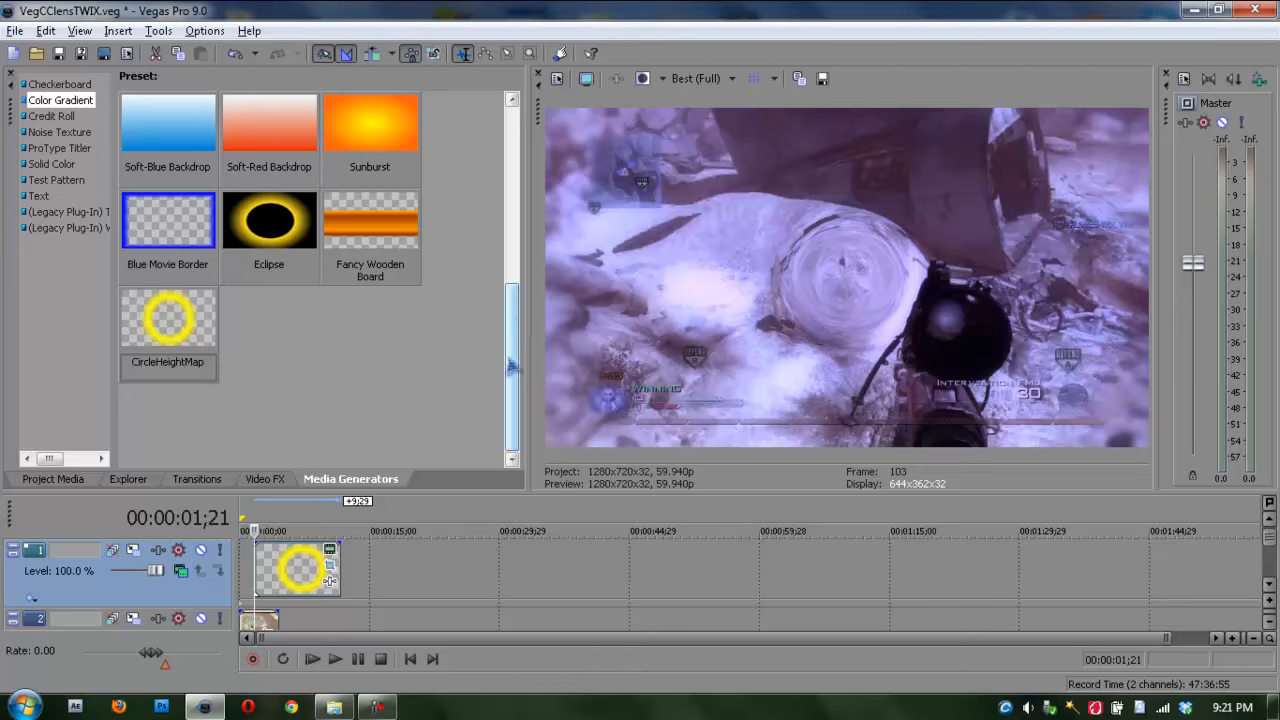
left_click(378, 707)
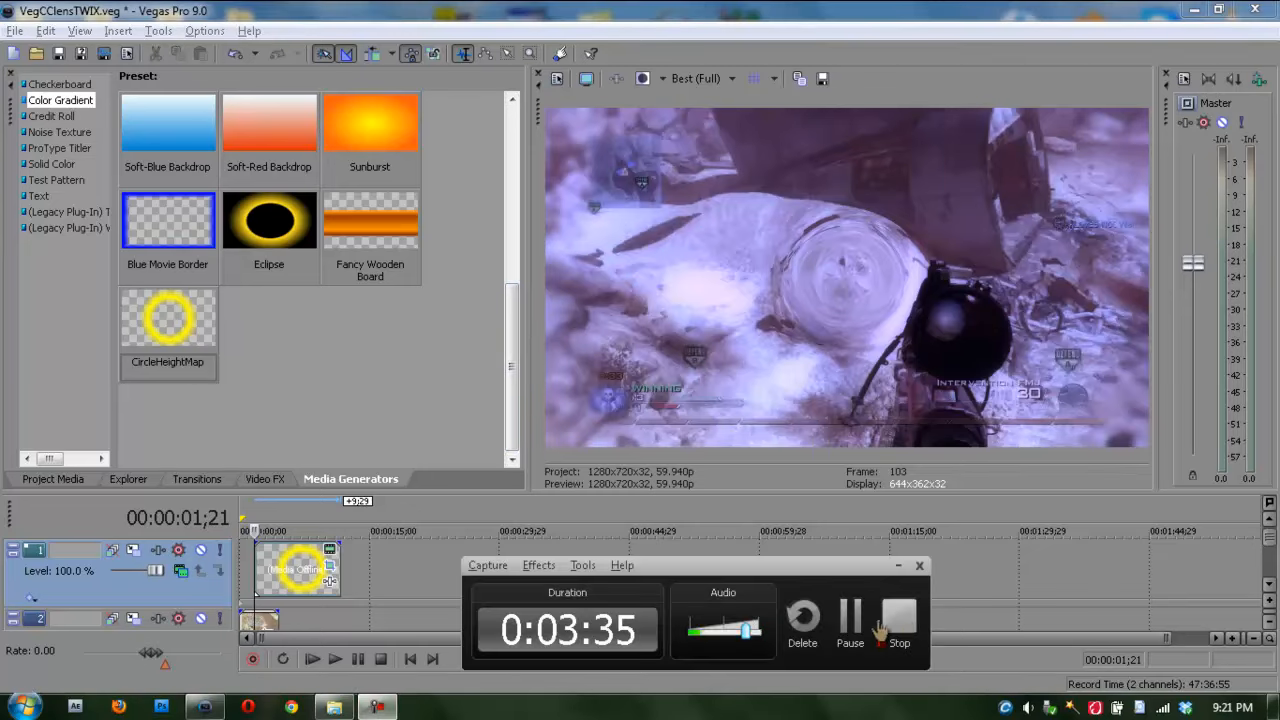